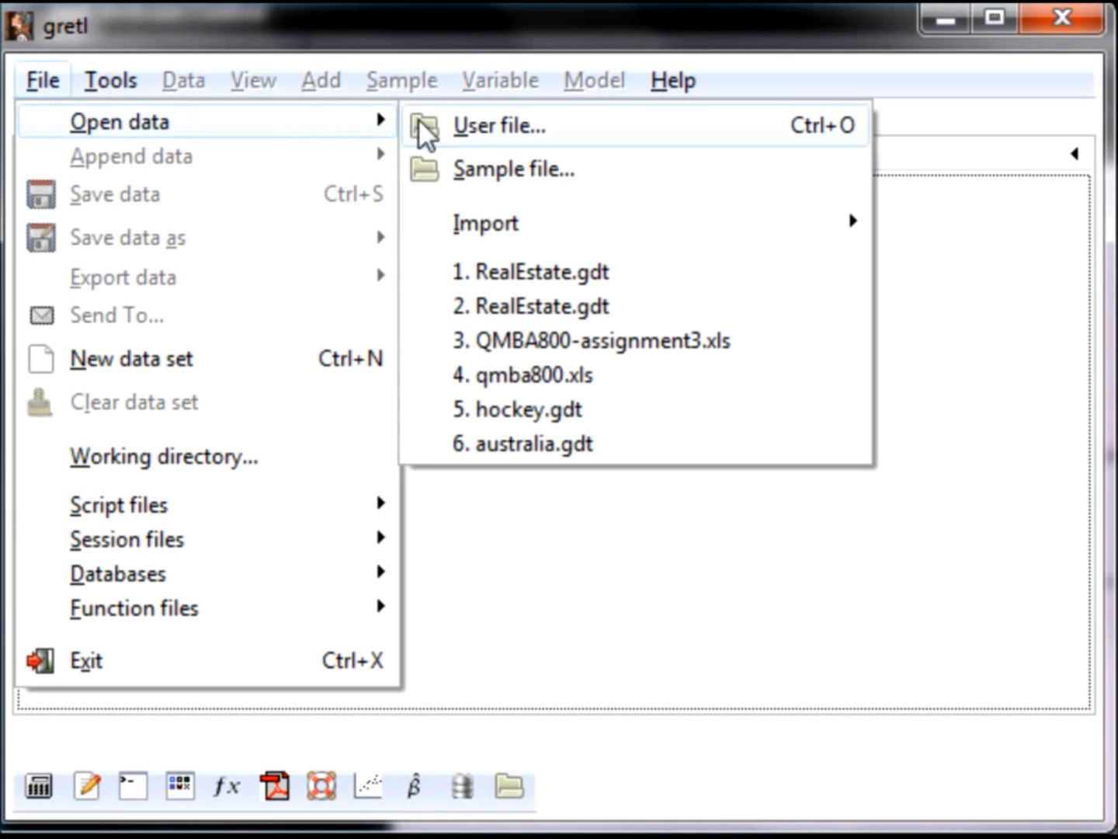
Open the user data file RealEstate.gdt from the Desktop folder
click(437, 116)
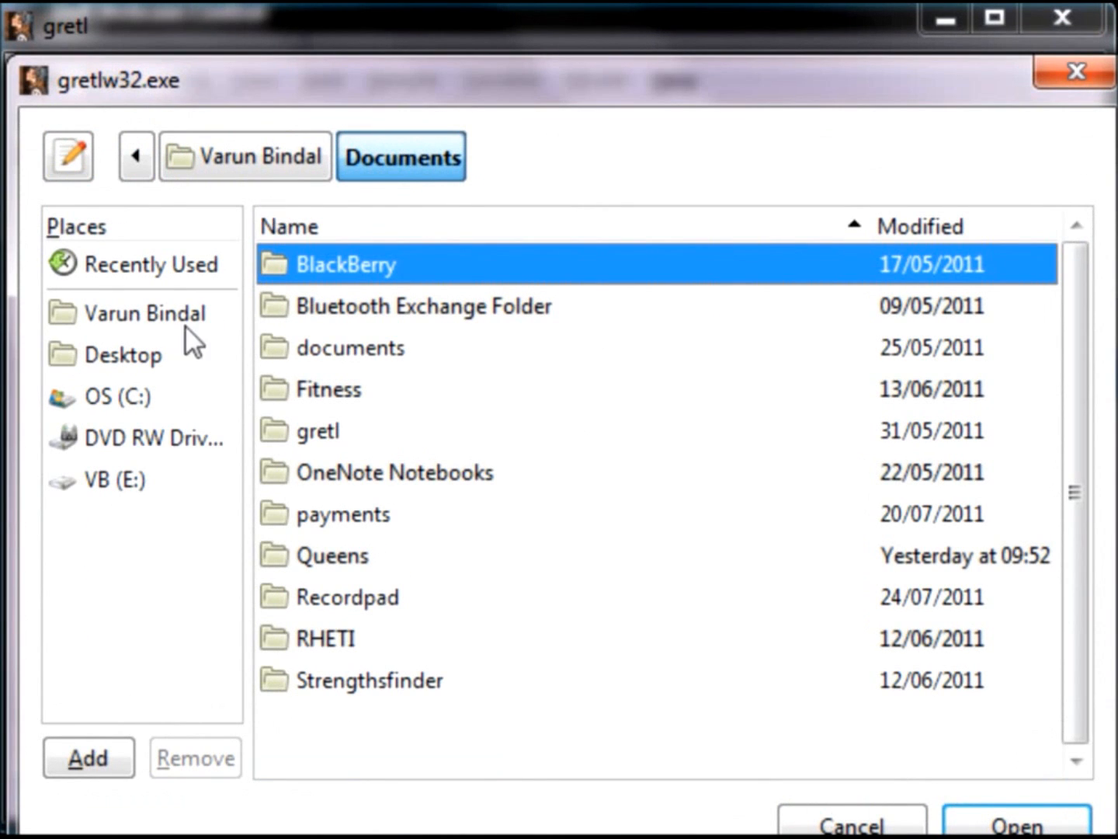
click(164, 355)
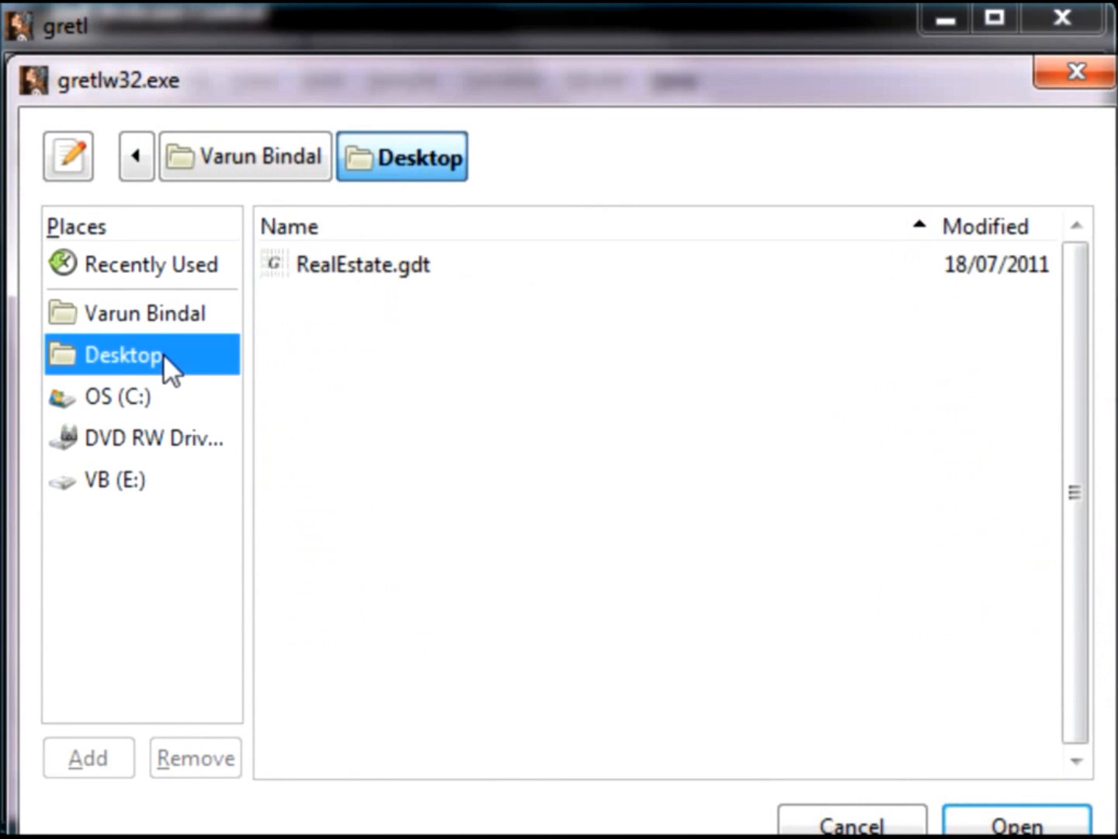
click(333, 268)
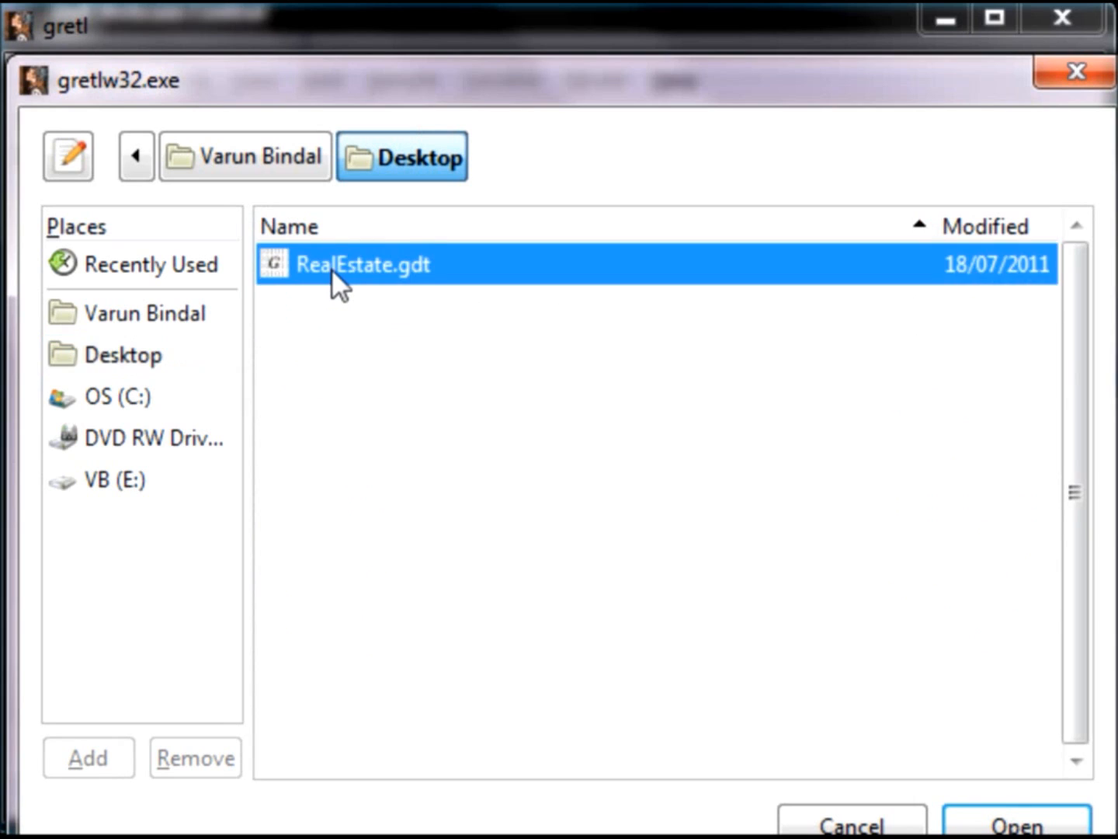
double_click(331, 269)
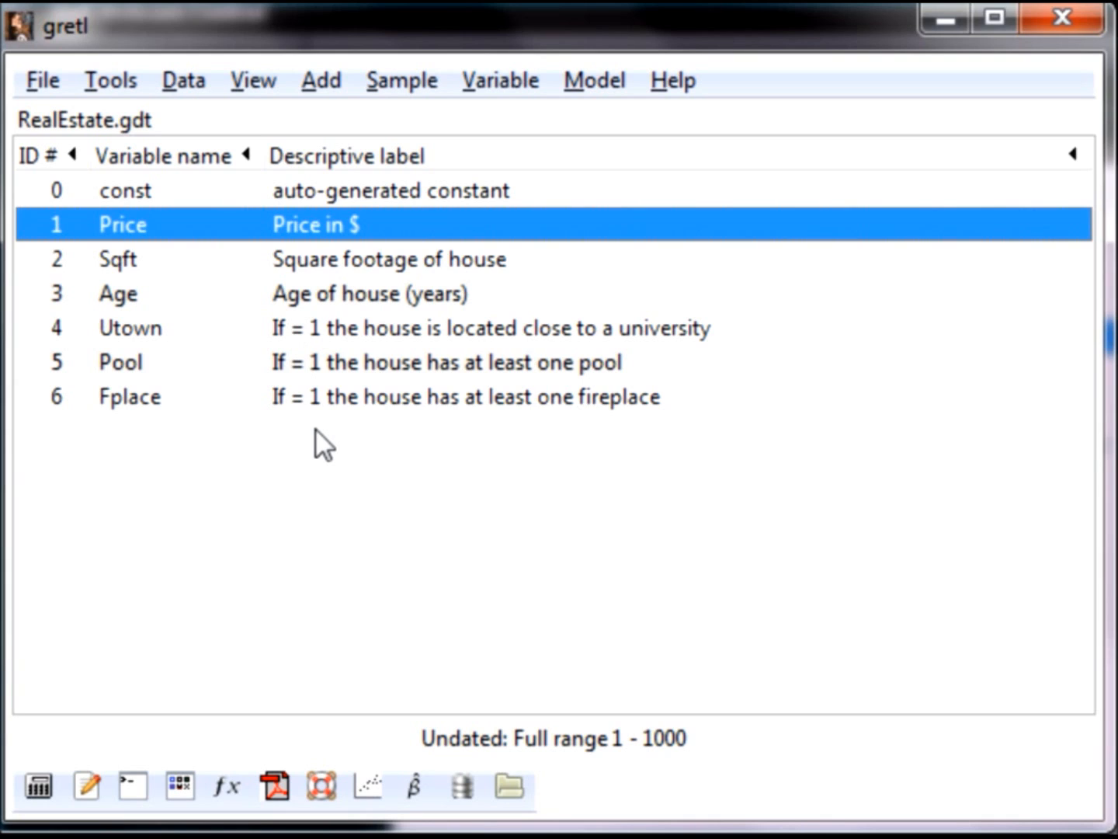
Review the data set's variables Sqft, Age, Utown, Pool and Fplace along with their descriptive labels
click(234, 261)
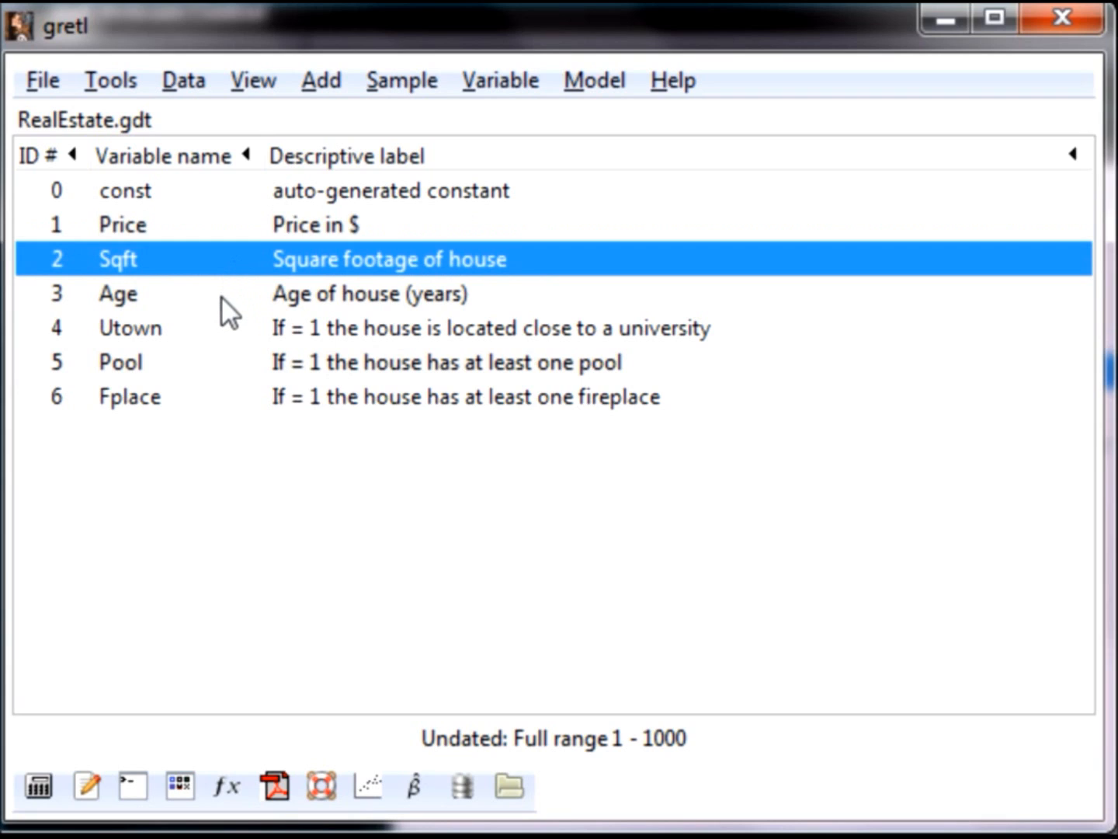
click(220, 295)
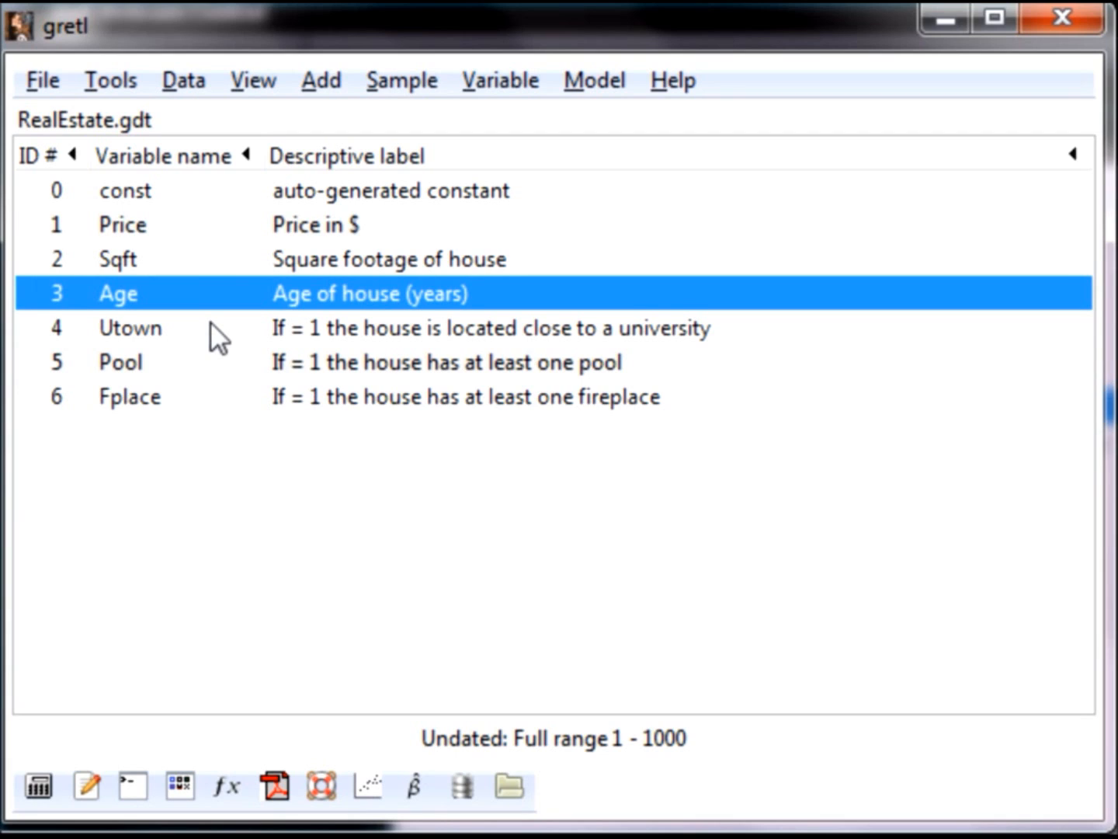
click(211, 323)
click(205, 360)
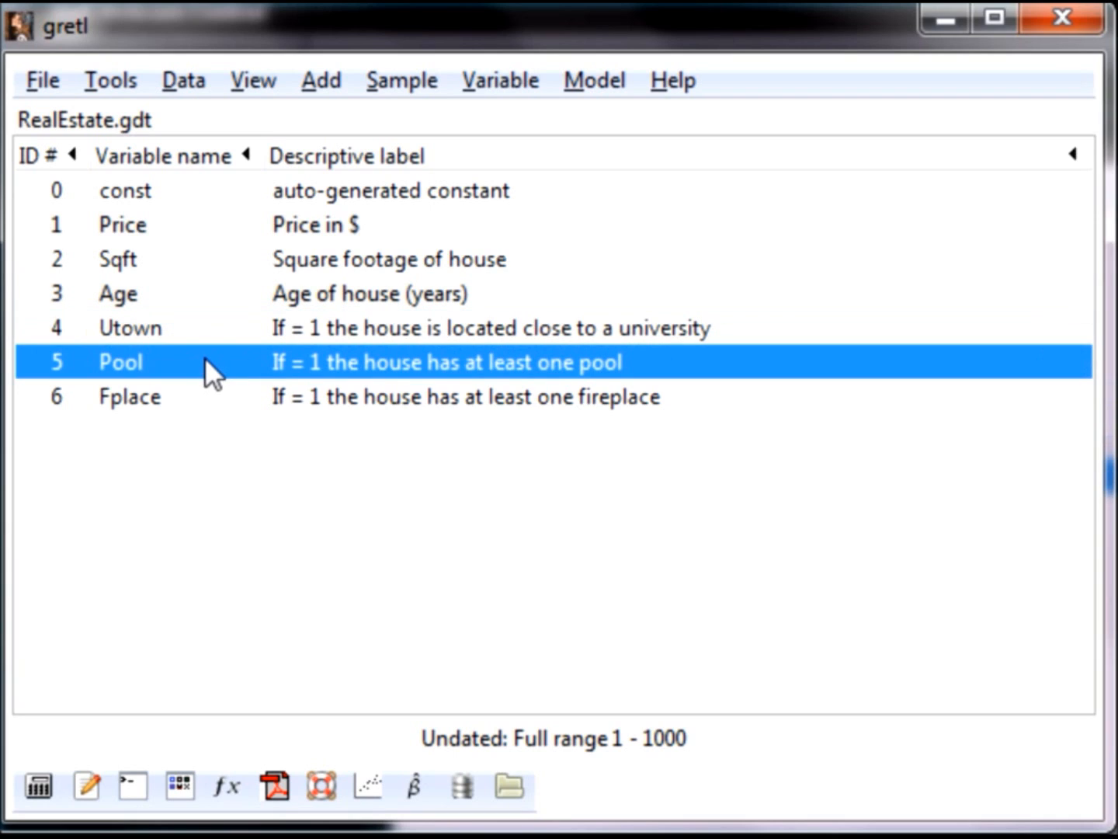
click(171, 397)
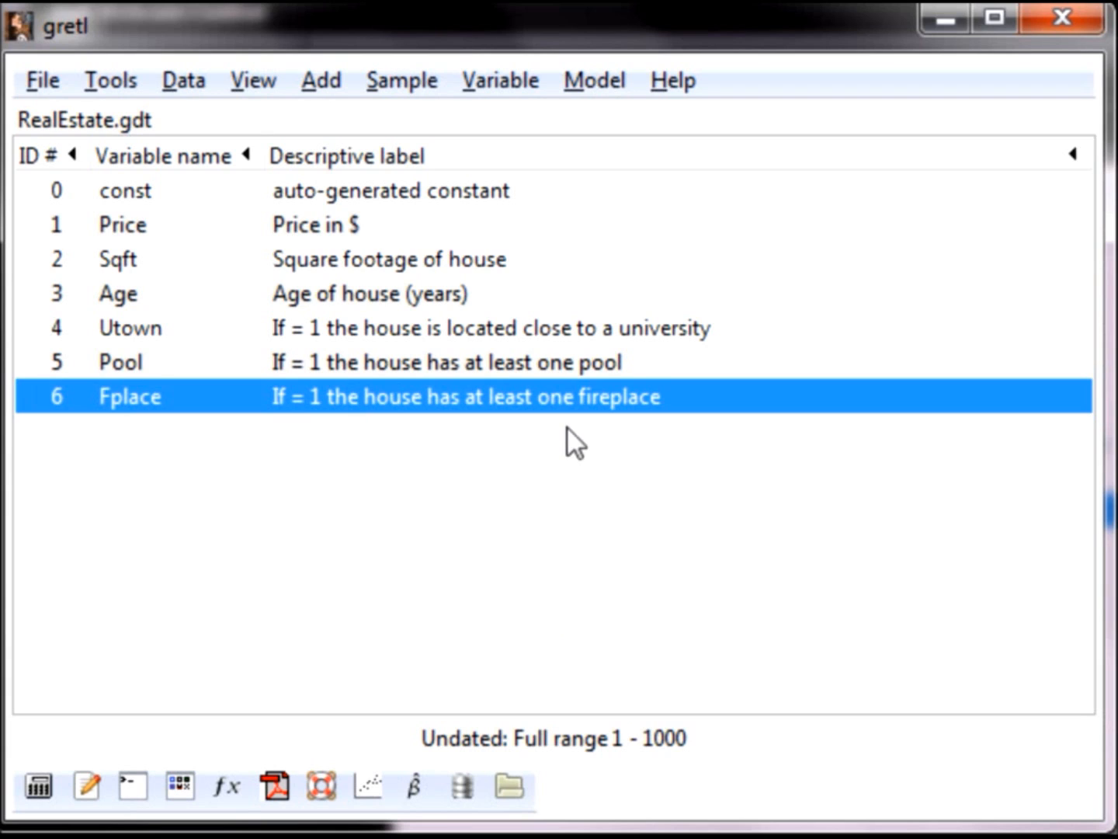
Start an Ordinary Least Squares model and set Price as the dependent variable
click(602, 84)
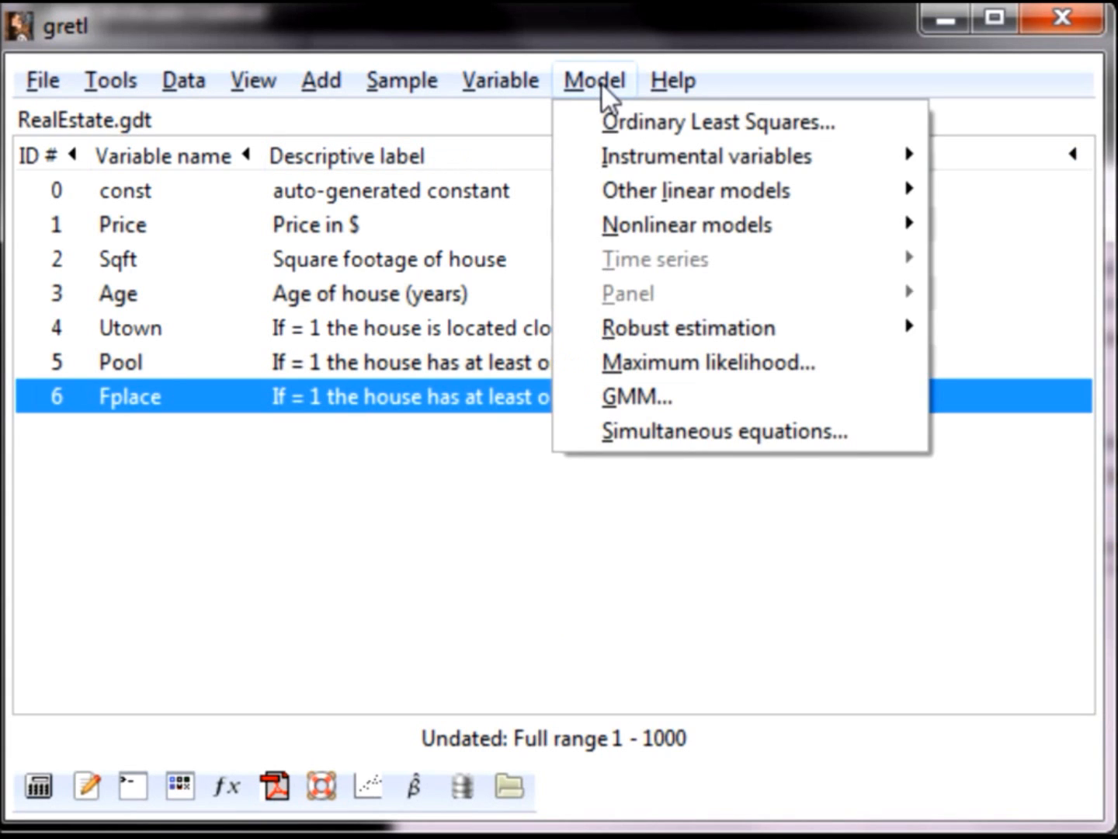
click(603, 131)
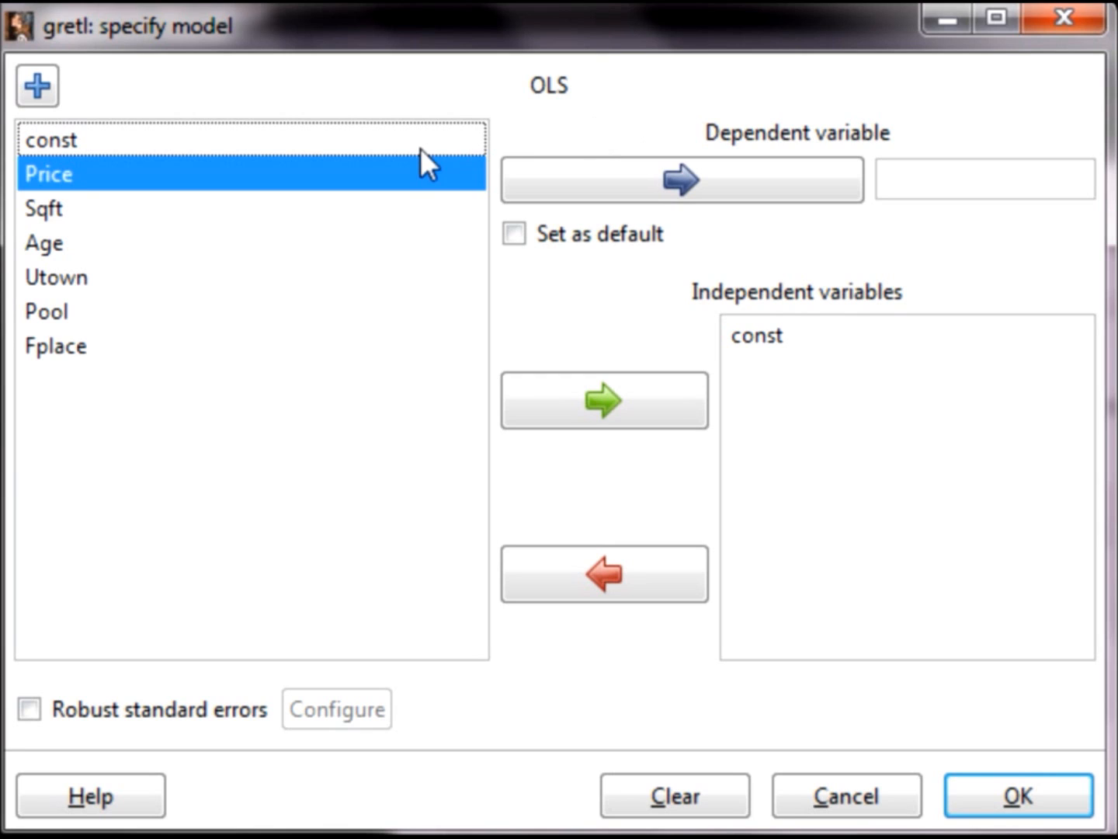
click(402, 161)
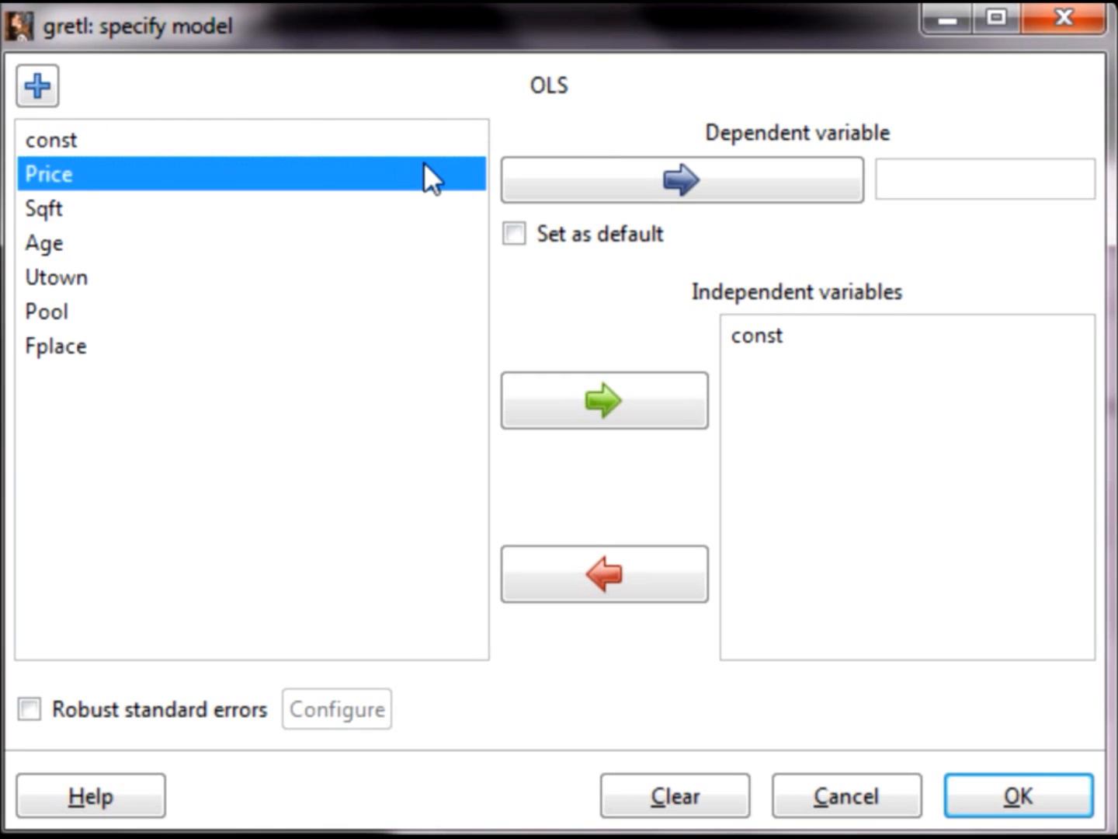
click(538, 174)
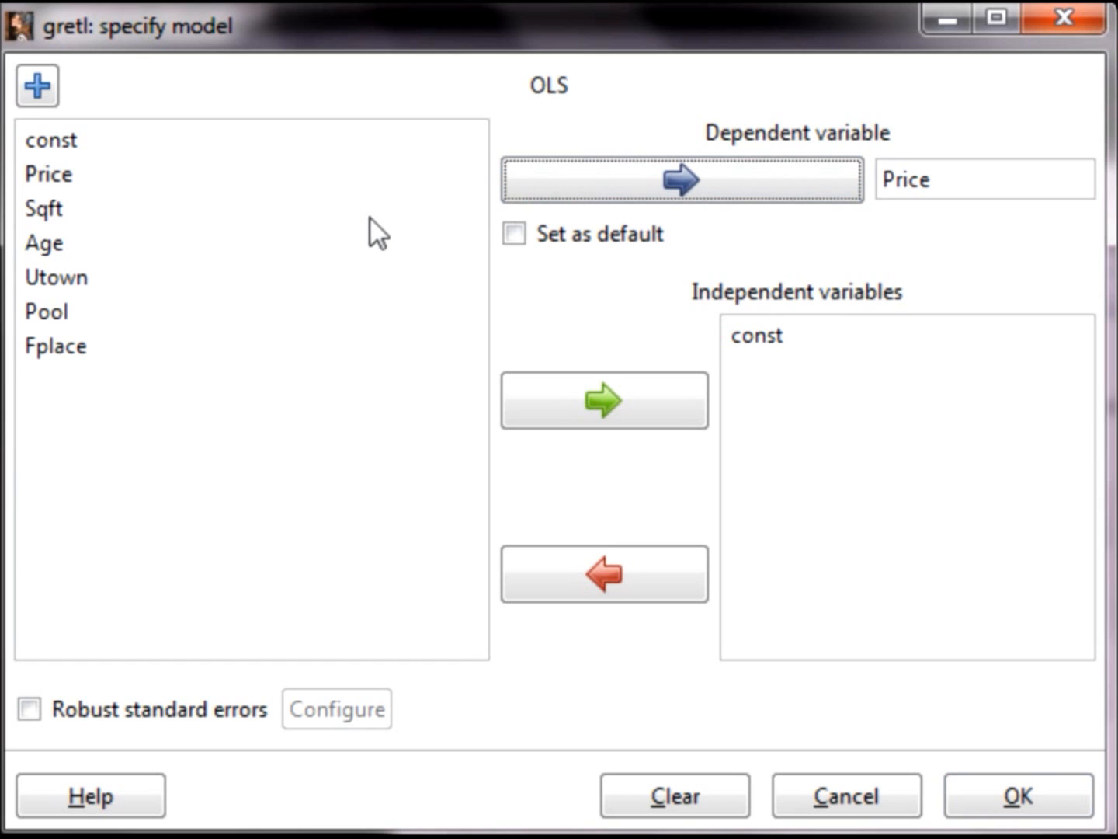
Add Sqft, Age, Utown, Pool and Fplace as independent variables and estimate the OLS model
click(262, 207)
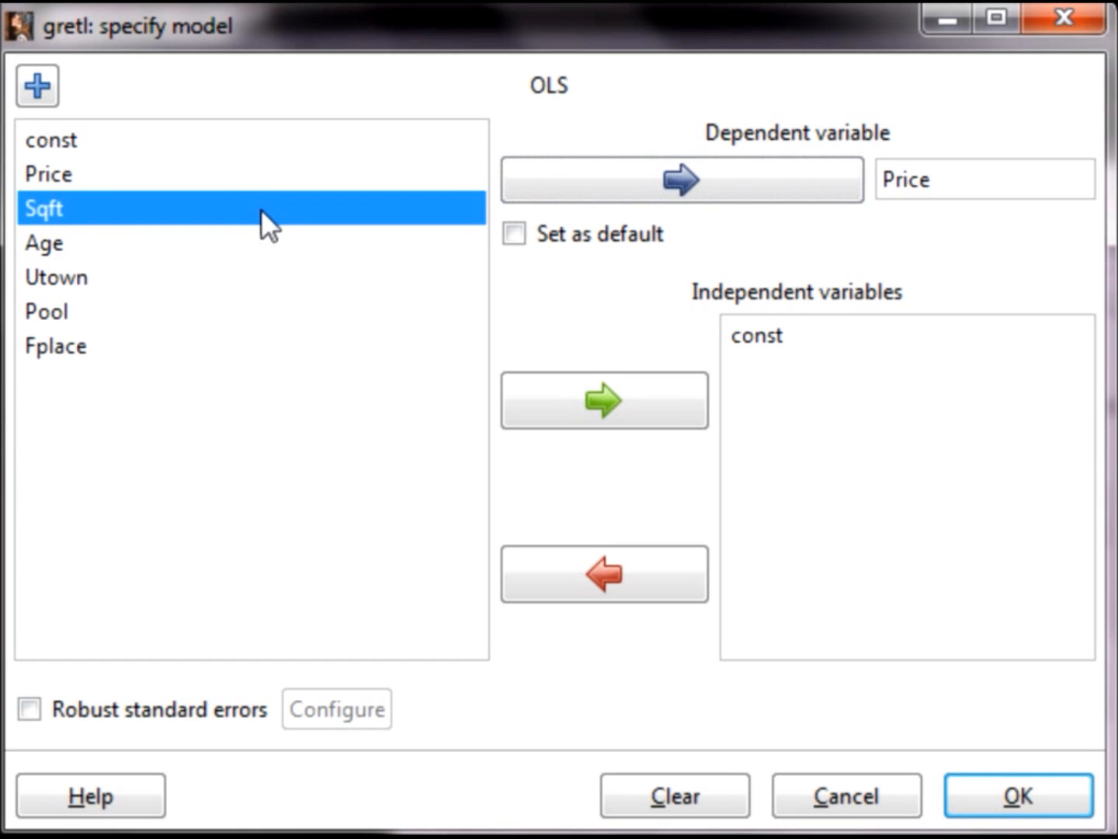
drag(262, 208, 245, 331)
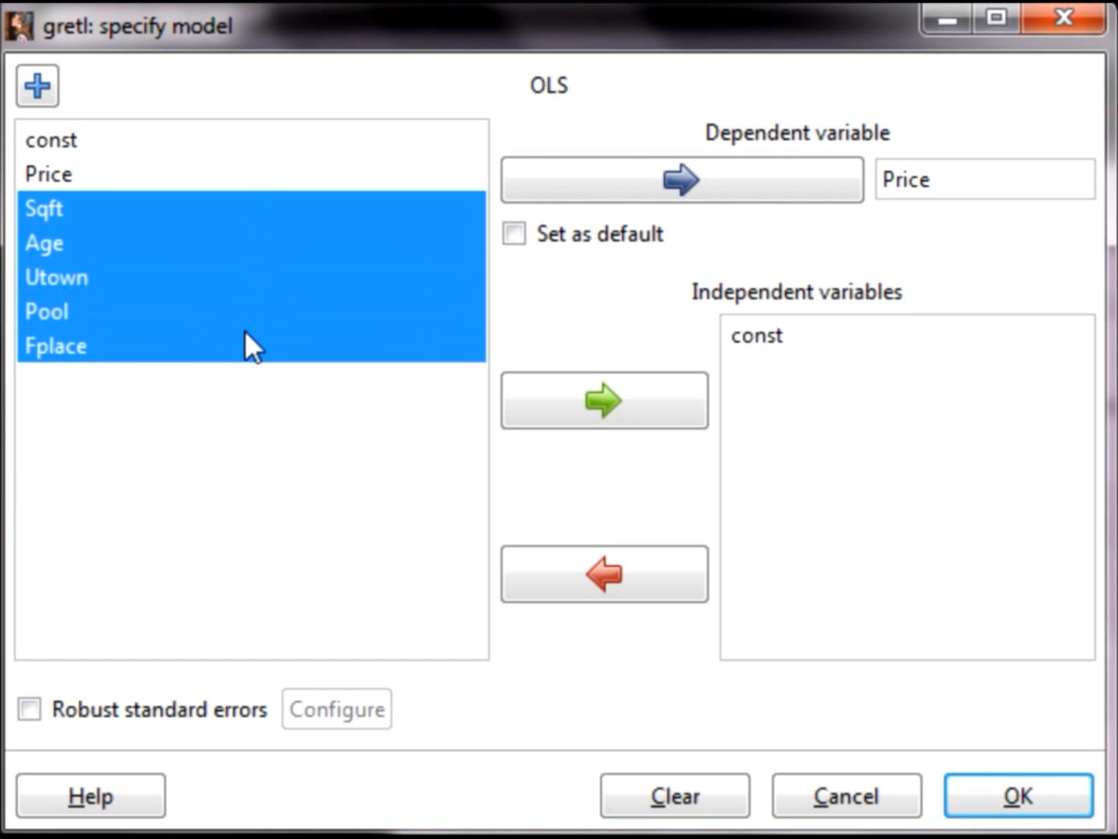
click(559, 413)
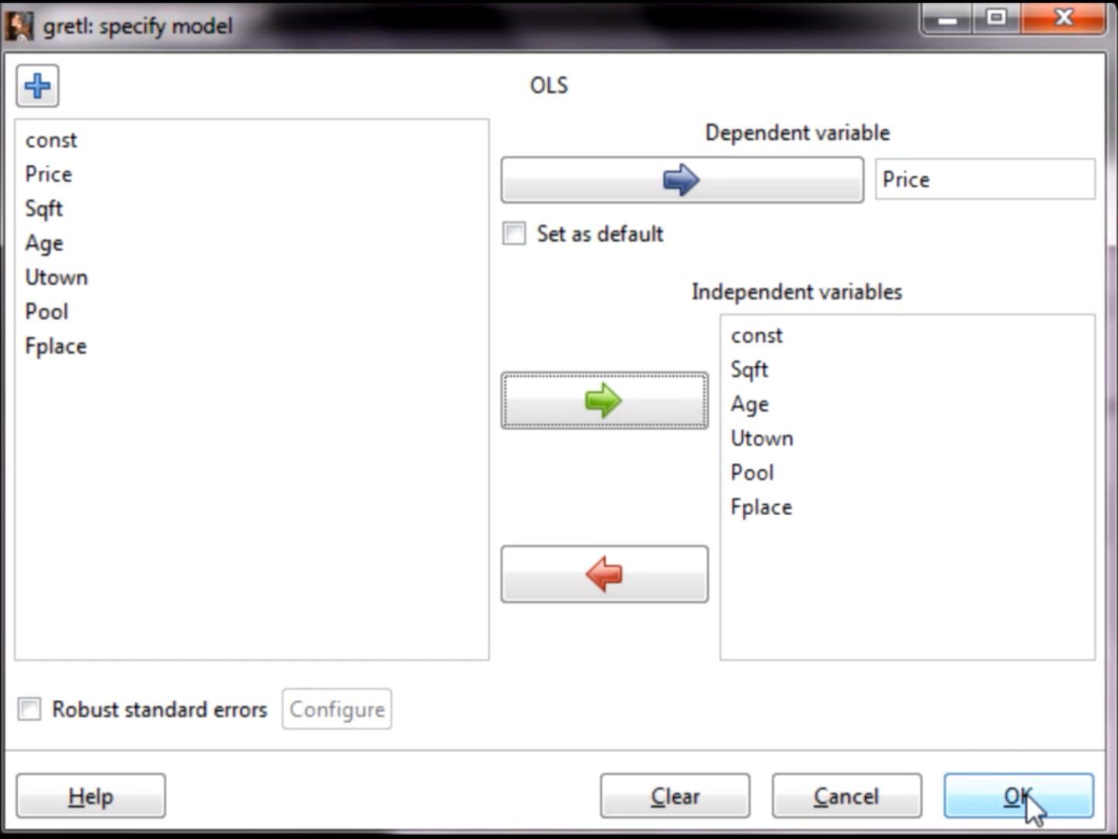
click(1029, 796)
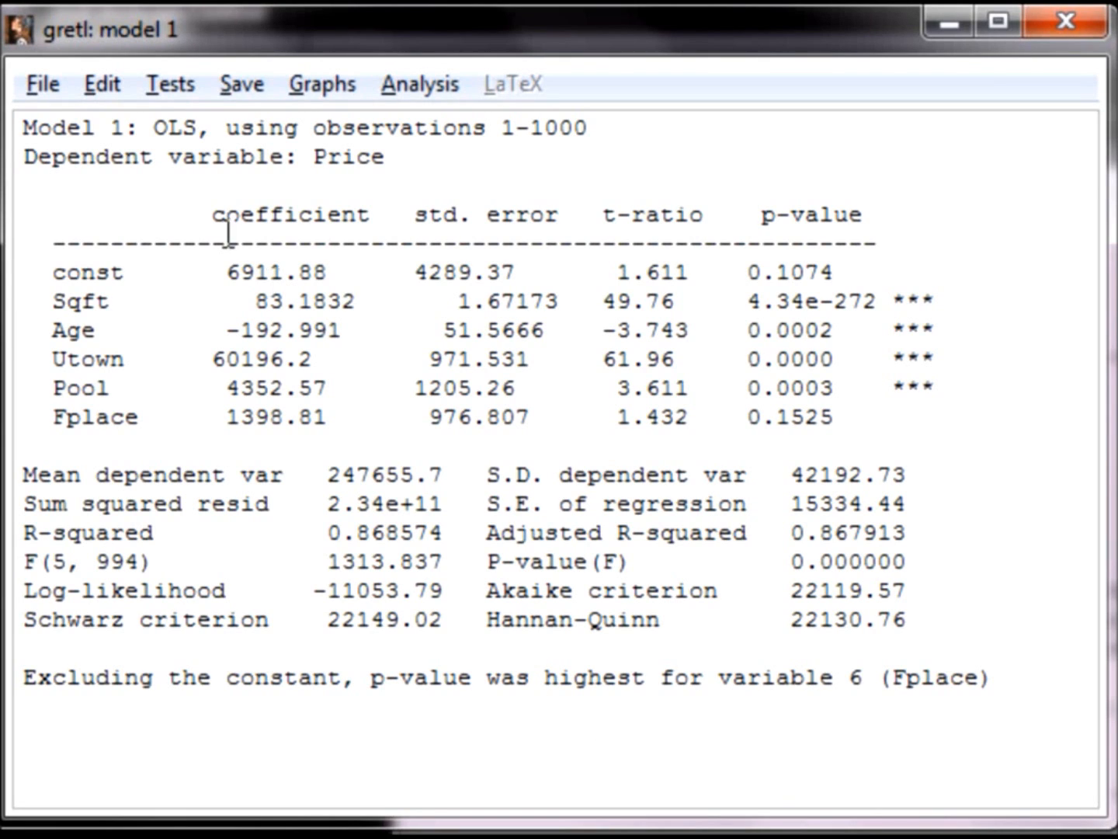
Examine the estimated coefficients of Sqft, Age, Utown, Pool and Fplace in the model output
drag(209, 221, 370, 210)
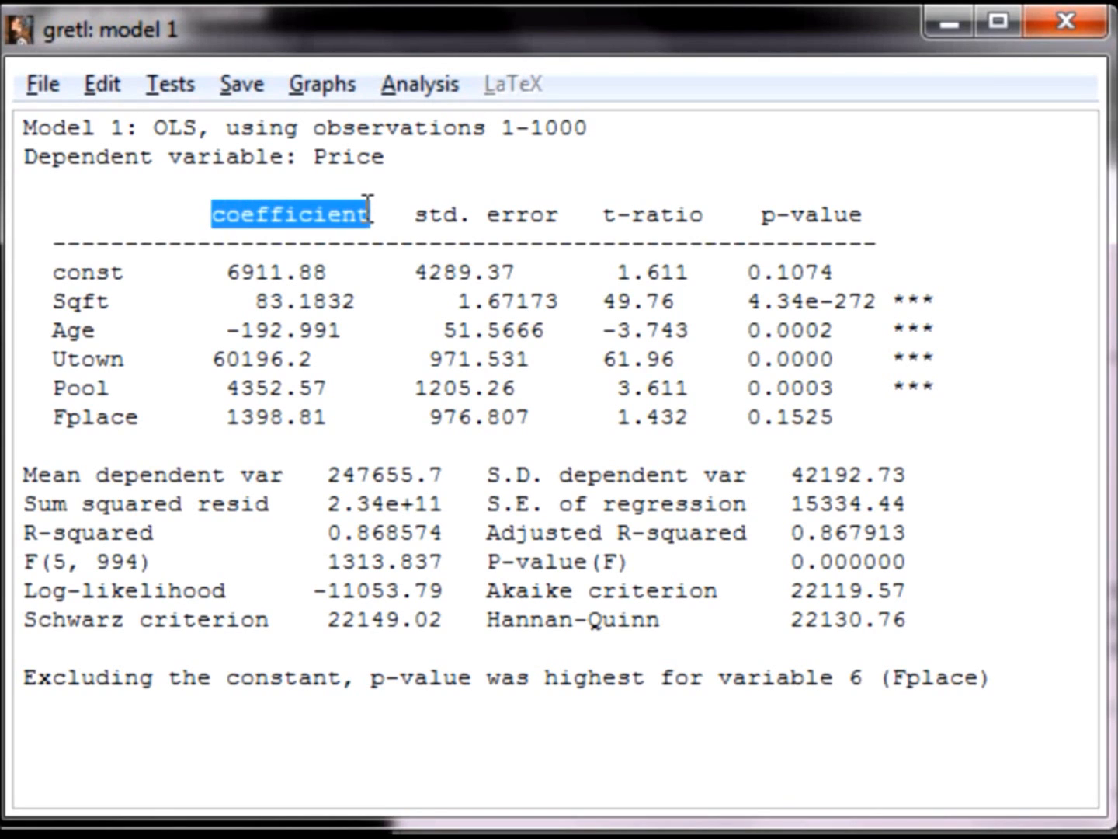
click(249, 302)
drag(248, 301, 366, 304)
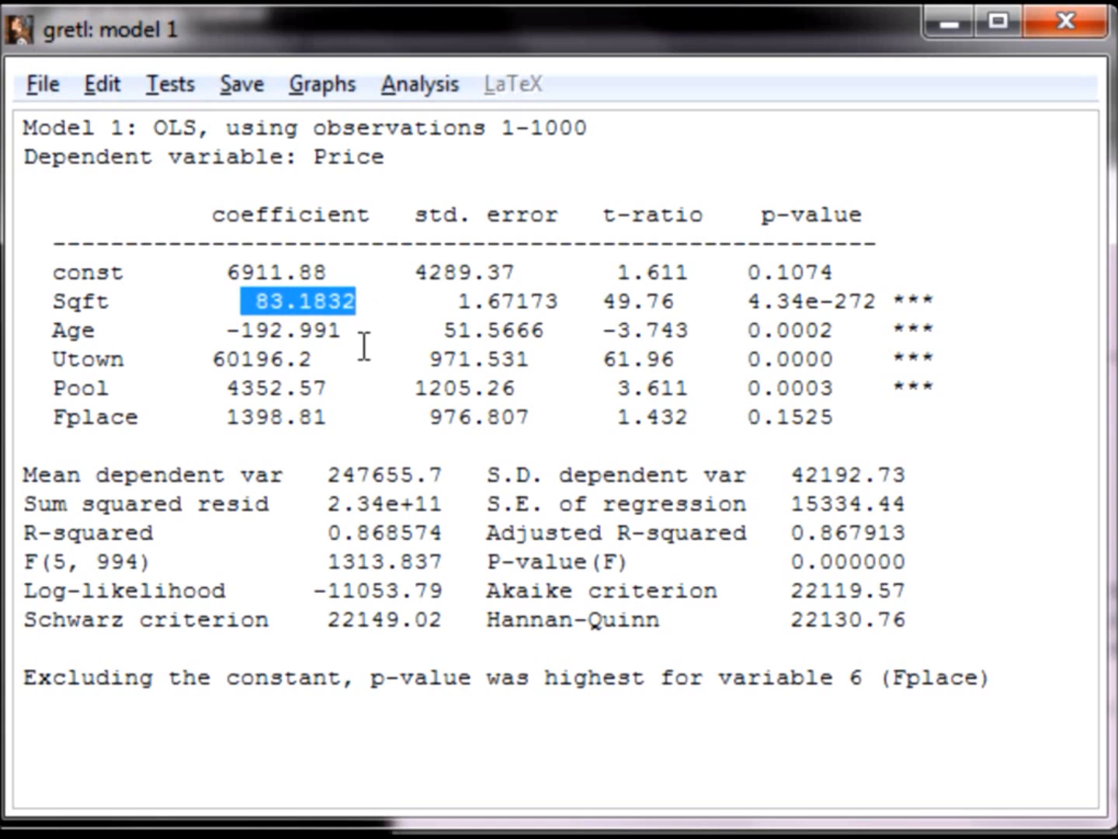
drag(225, 331, 344, 331)
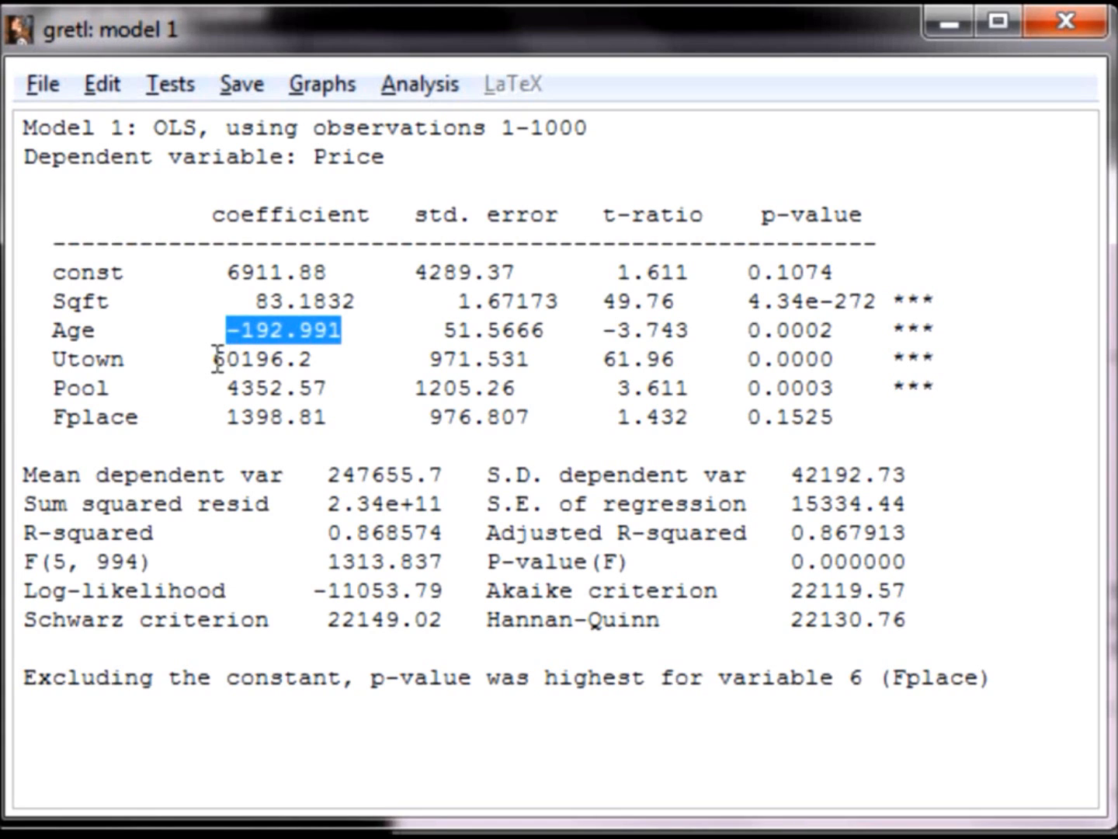
drag(212, 361, 317, 361)
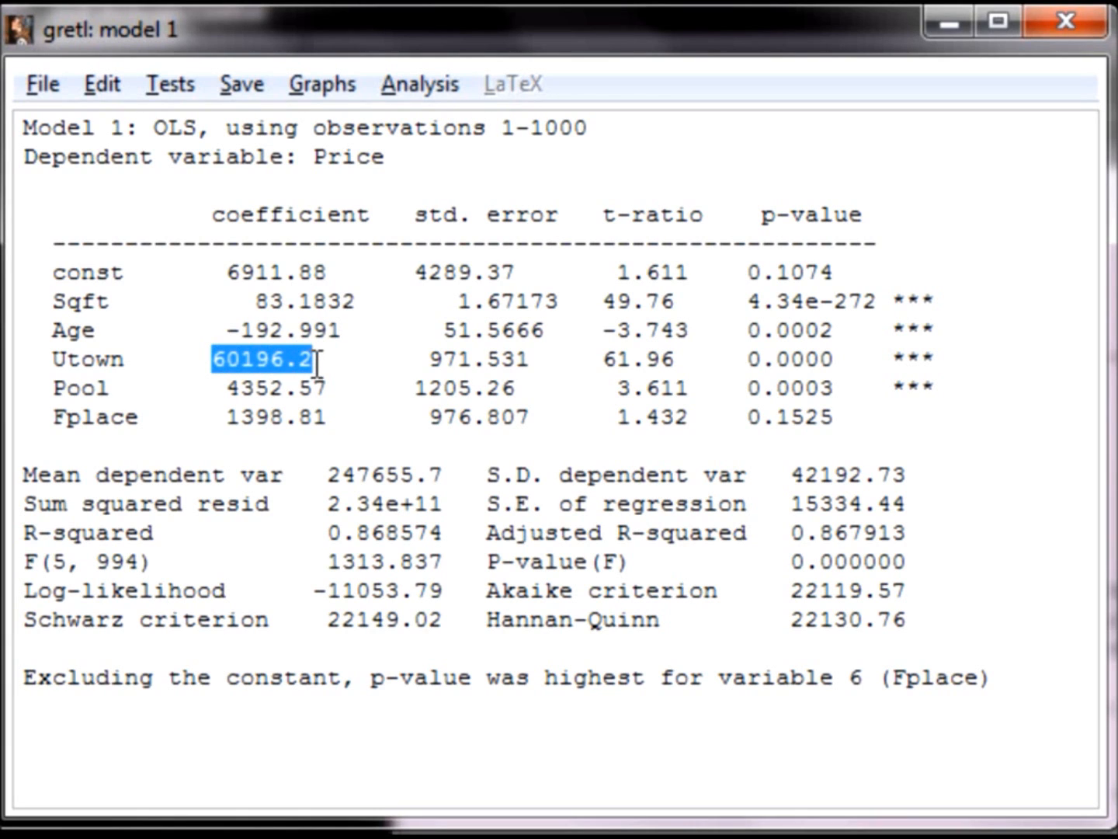
click(226, 390)
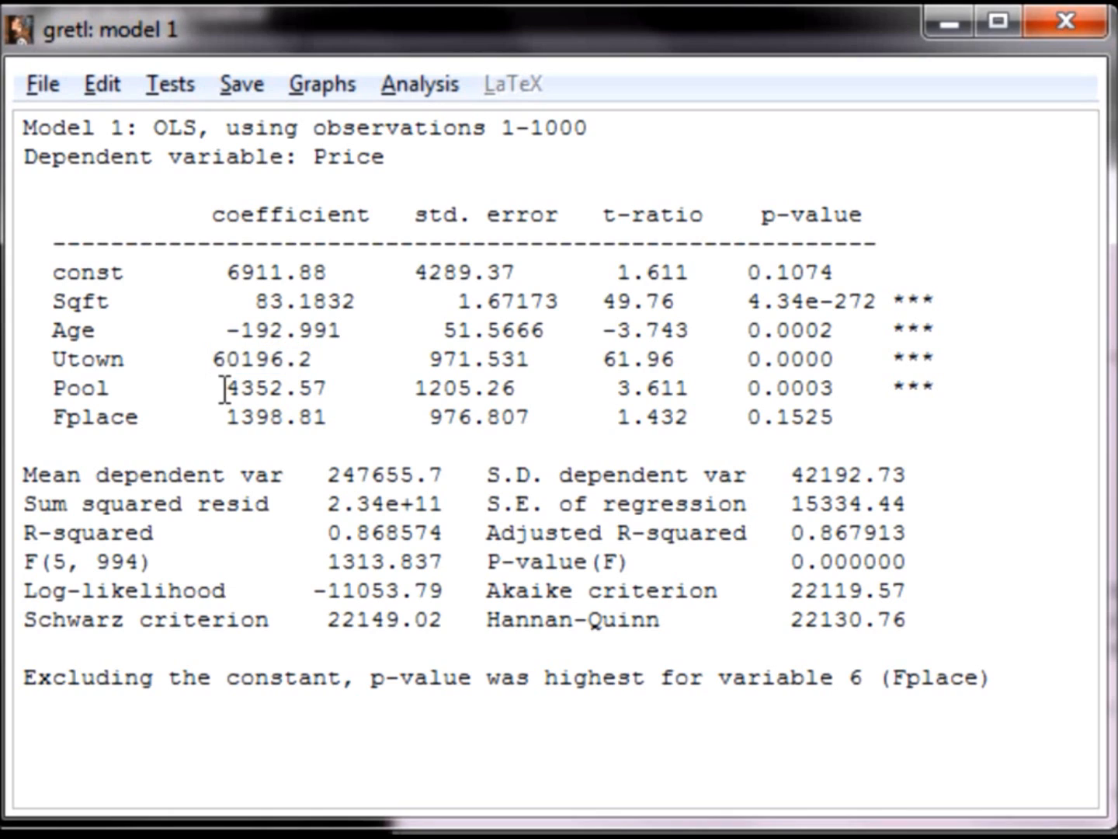
drag(226, 390, 333, 390)
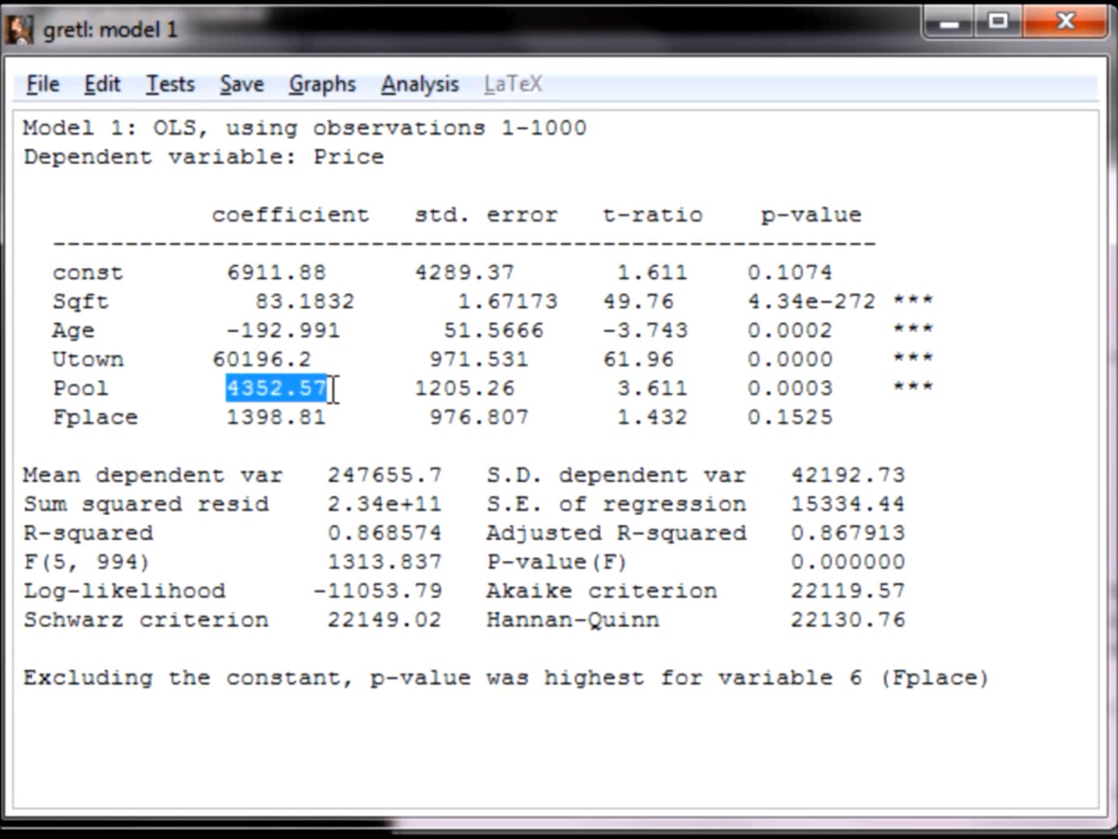
drag(225, 416, 332, 419)
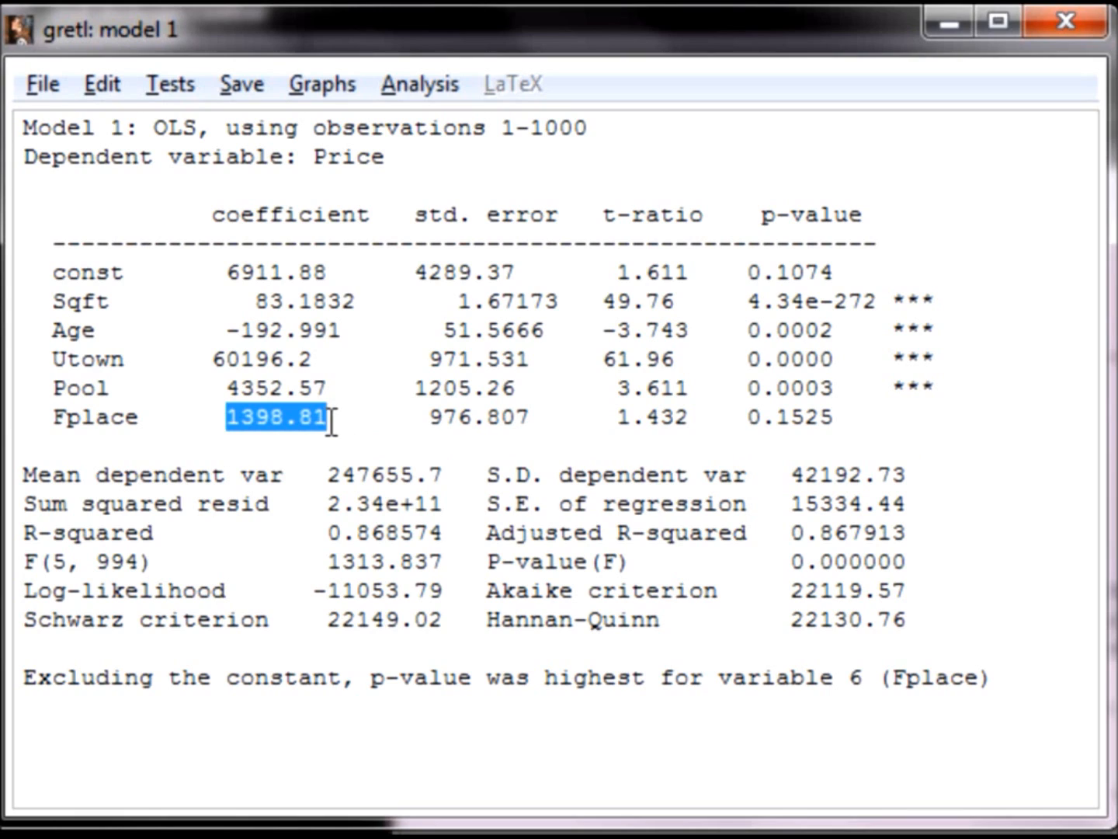
click(409, 730)
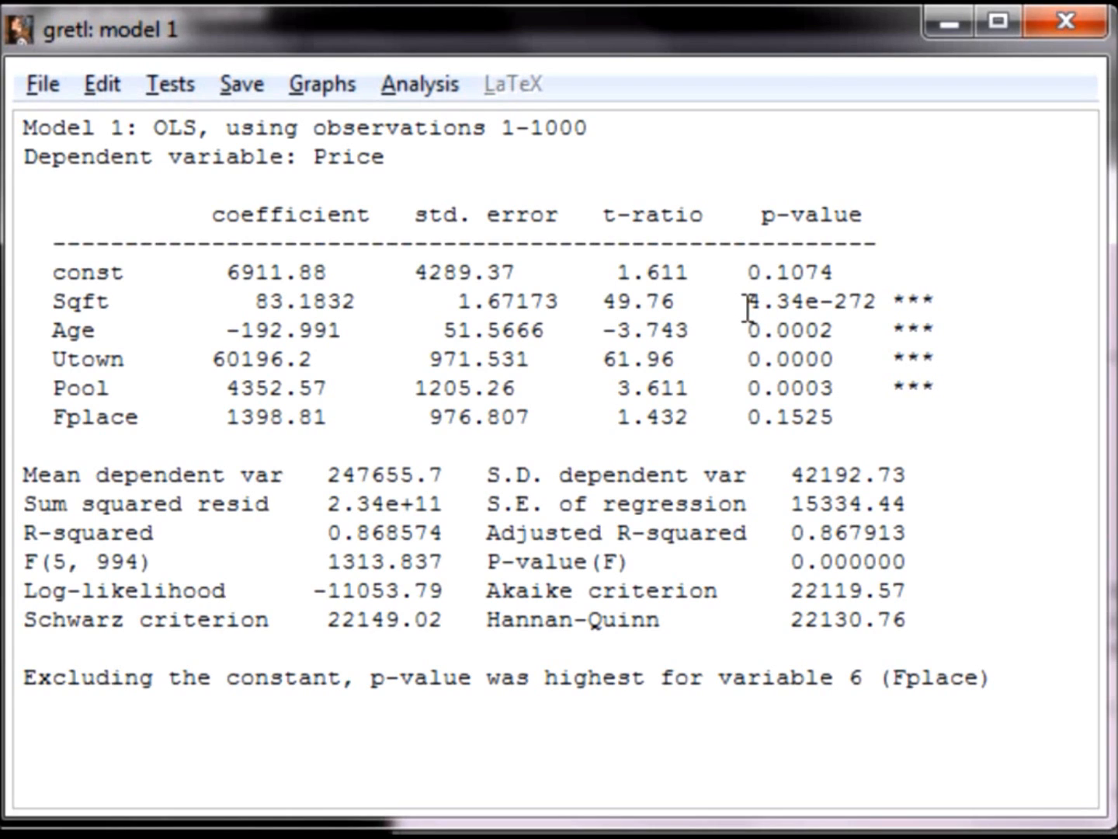
Check the p-value of Fplace and the model's R-squared and adjusted R-squared
drag(748, 416, 856, 417)
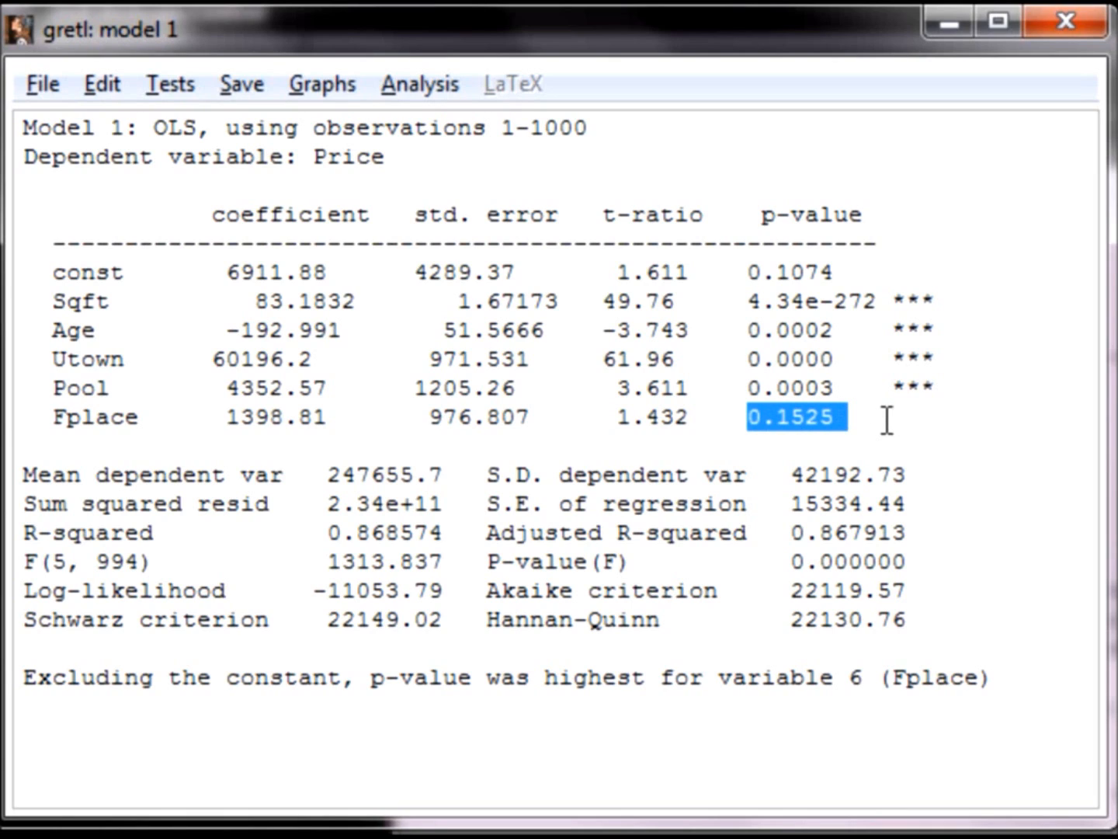
click(958, 436)
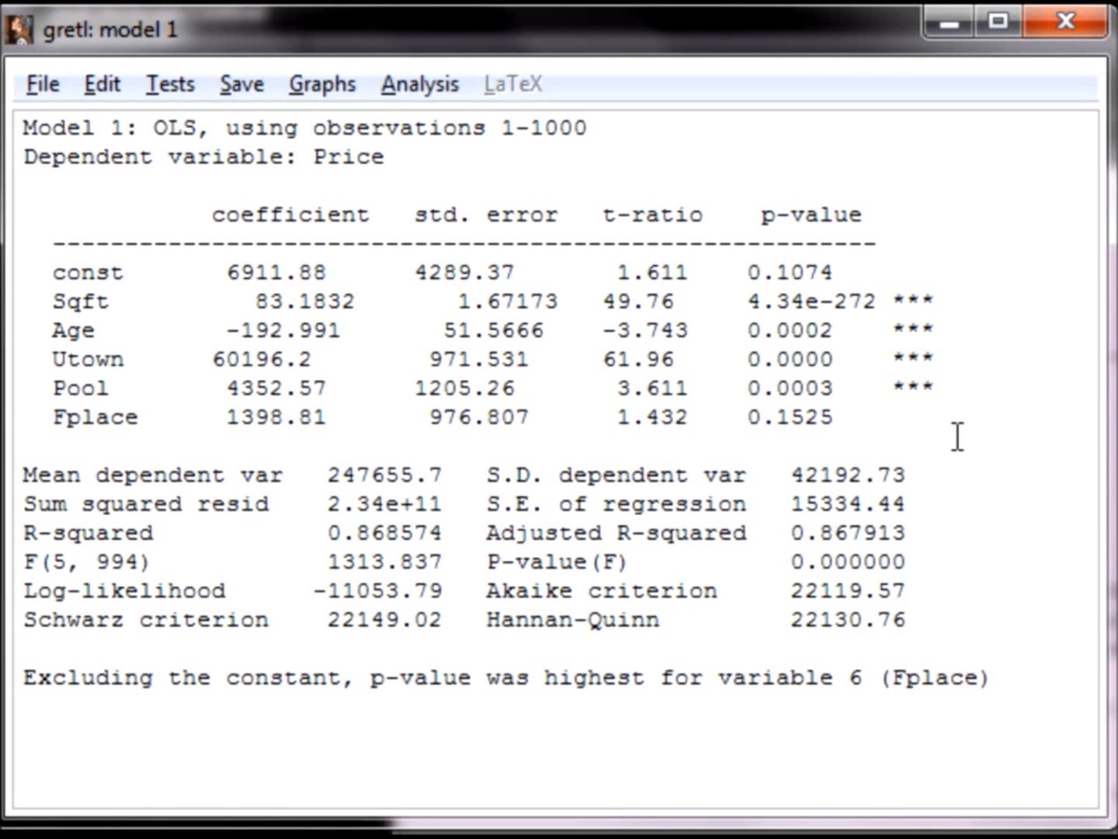
drag(319, 534, 447, 533)
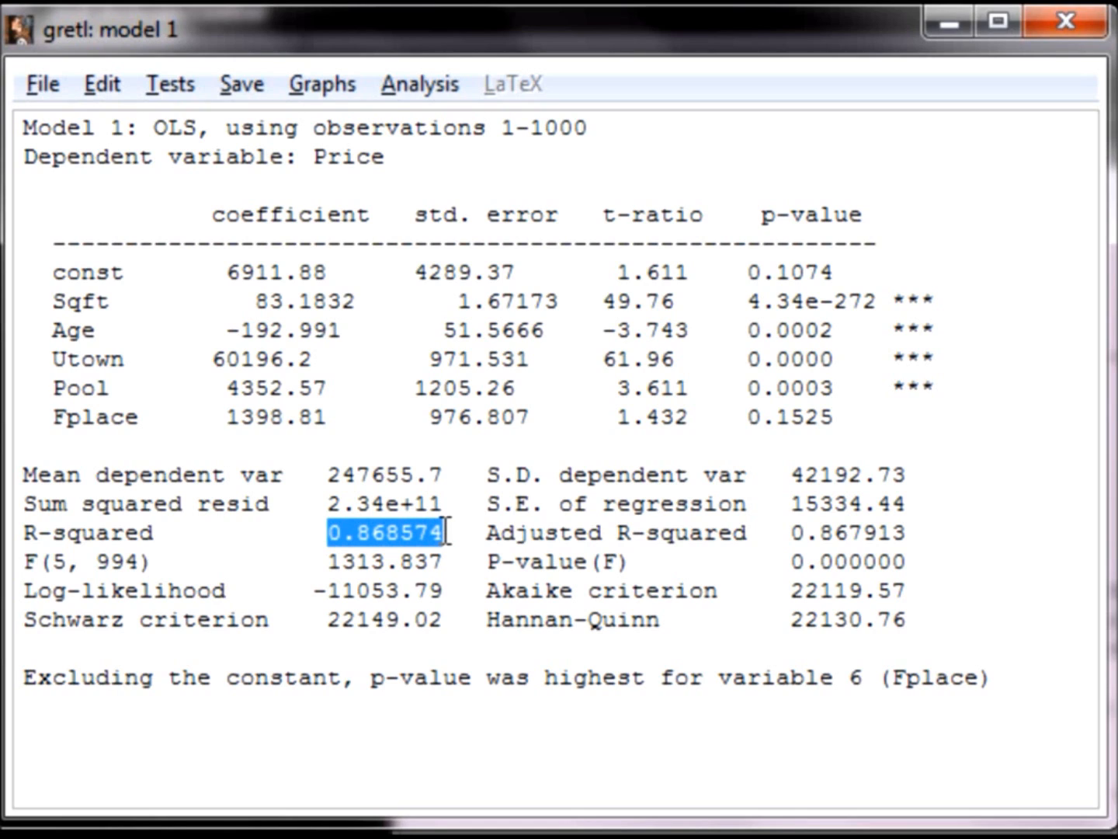
click(459, 736)
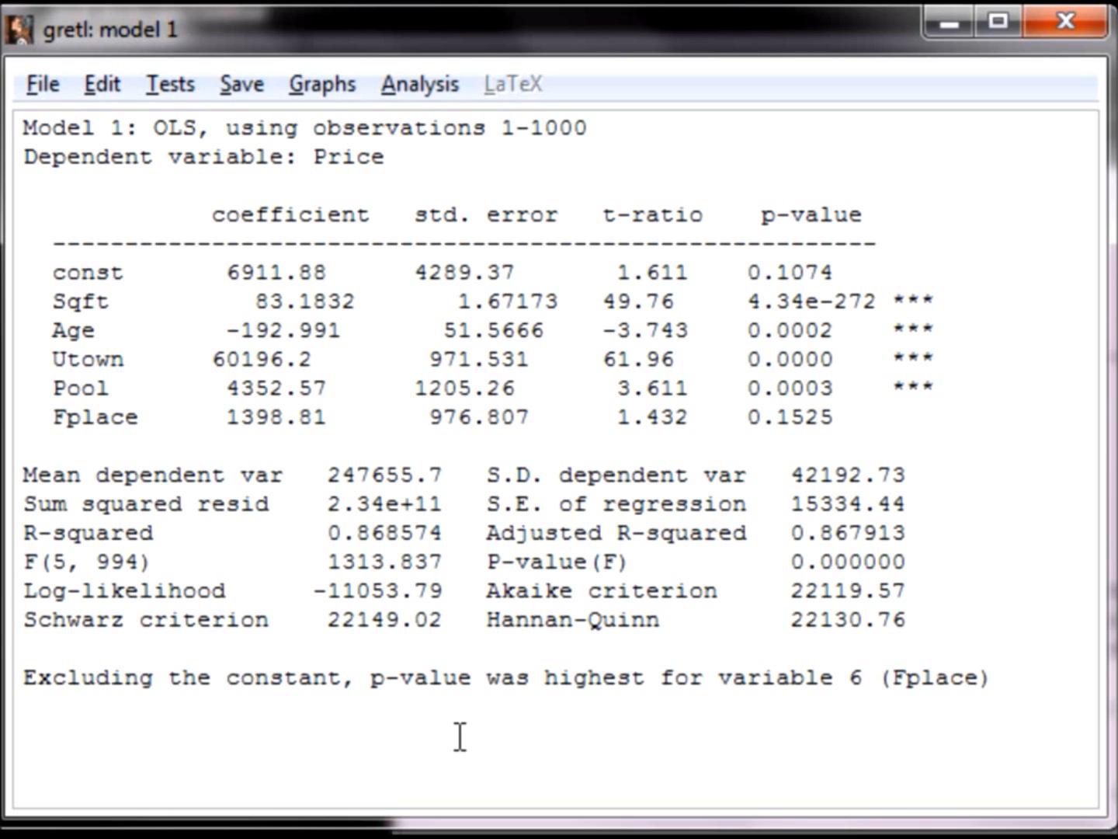
drag(791, 533, 917, 530)
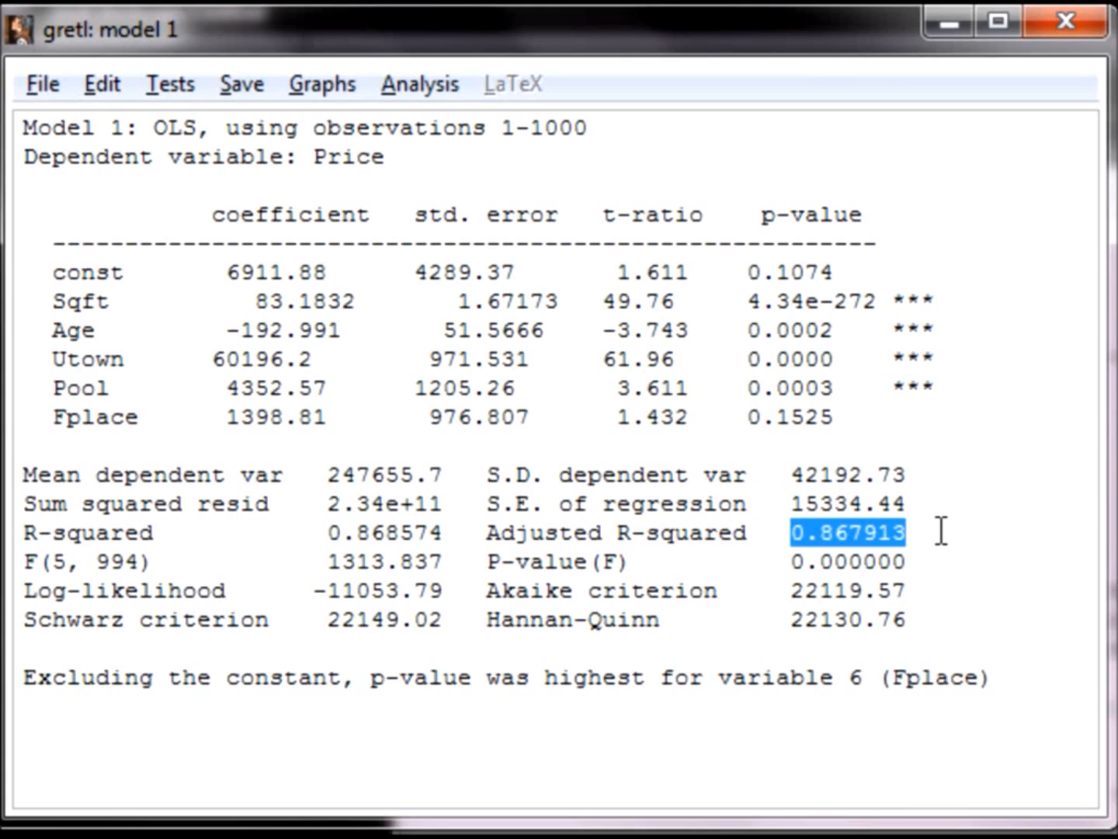
click(941, 532)
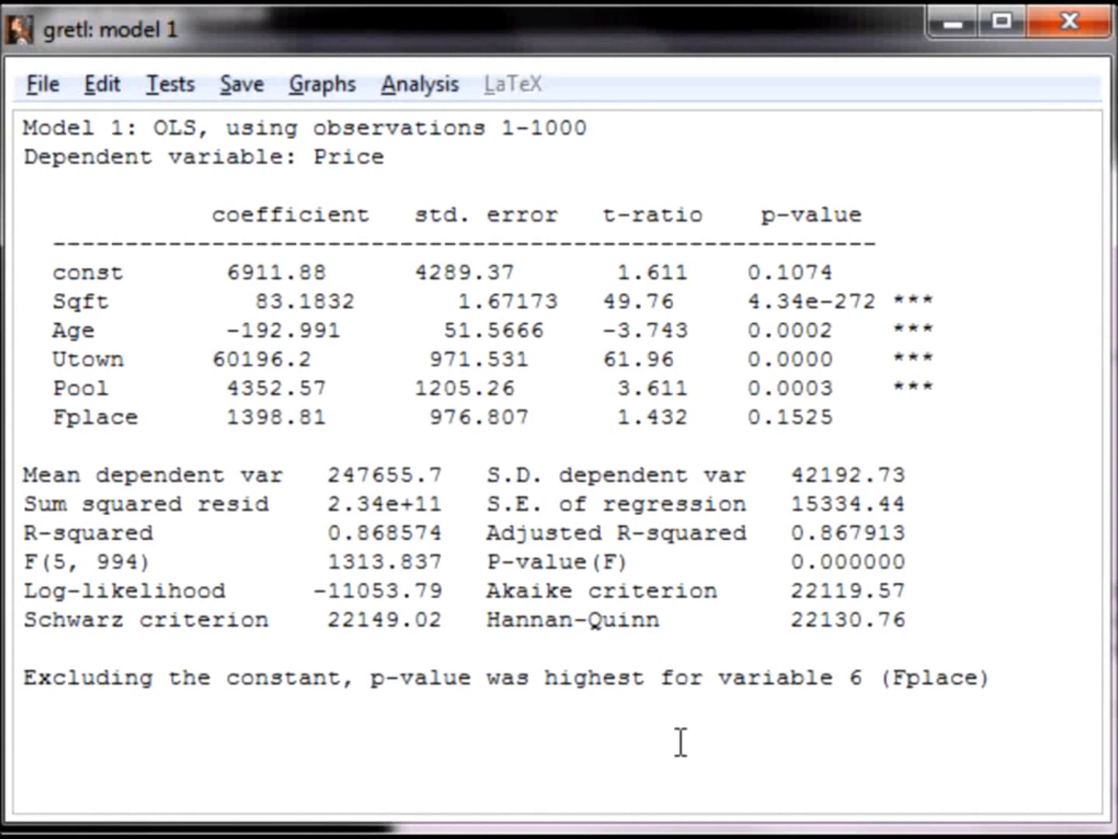
Display the confidence intervals for the model's coefficients and check the confidence level in the column heading
click(431, 85)
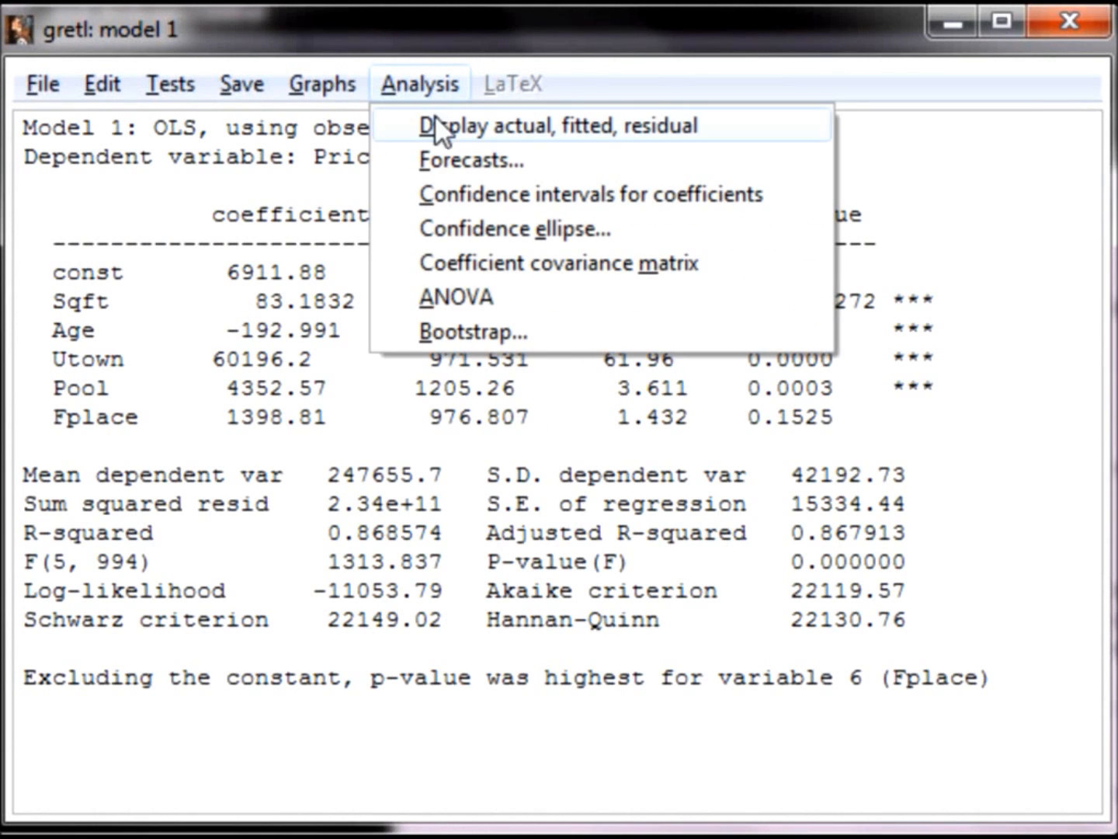
click(453, 186)
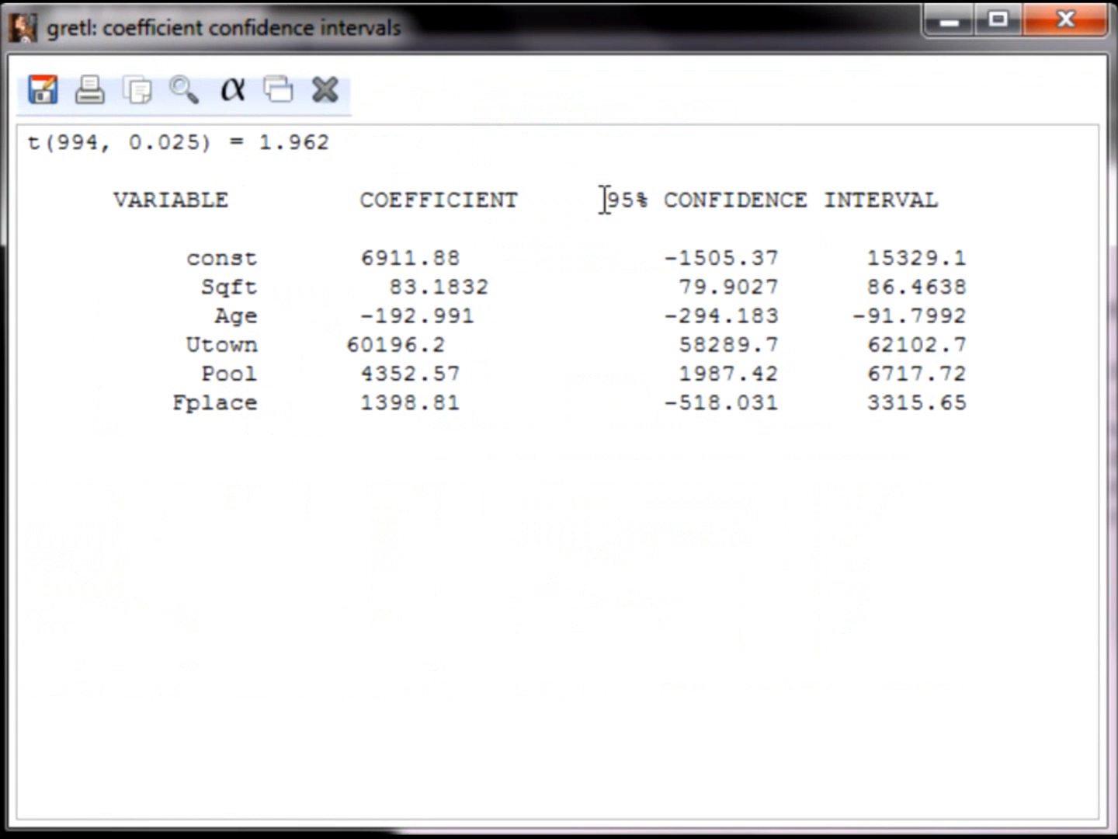
drag(605, 201, 937, 214)
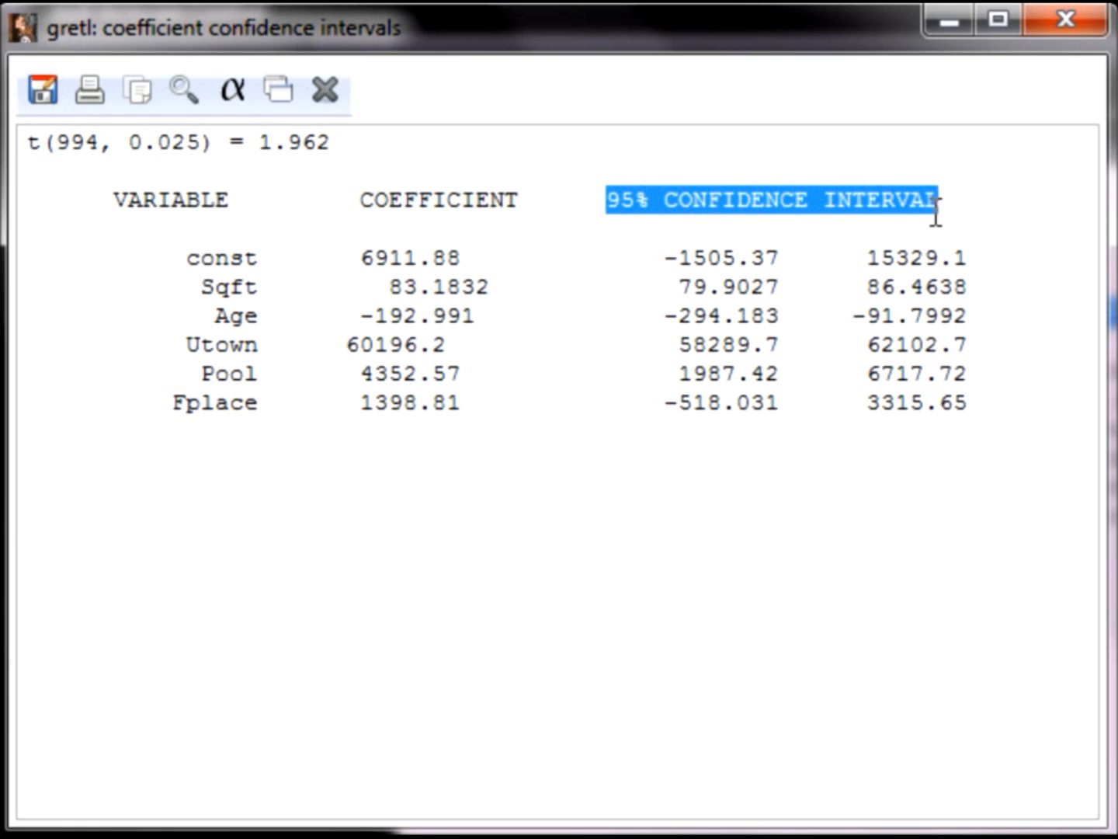
click(1040, 215)
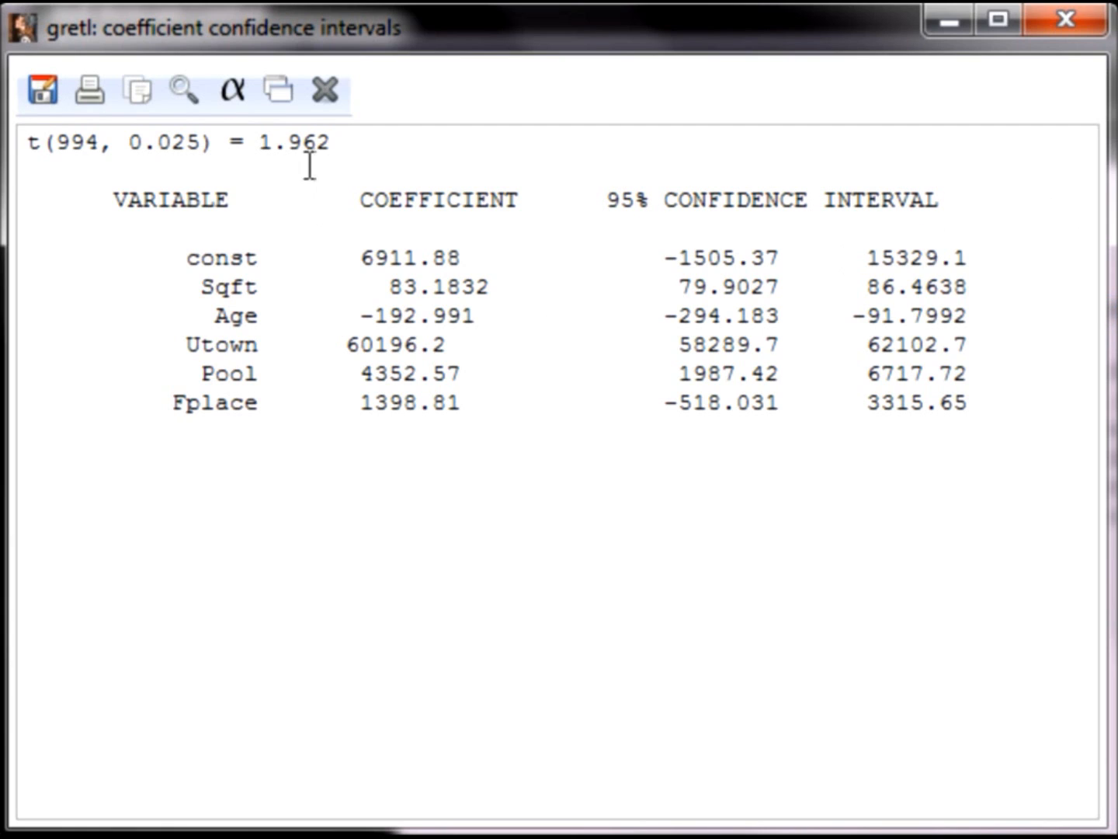
Set the confidence level of the coefficient intervals to 0.90 and check the interval column's heading
click(234, 90)
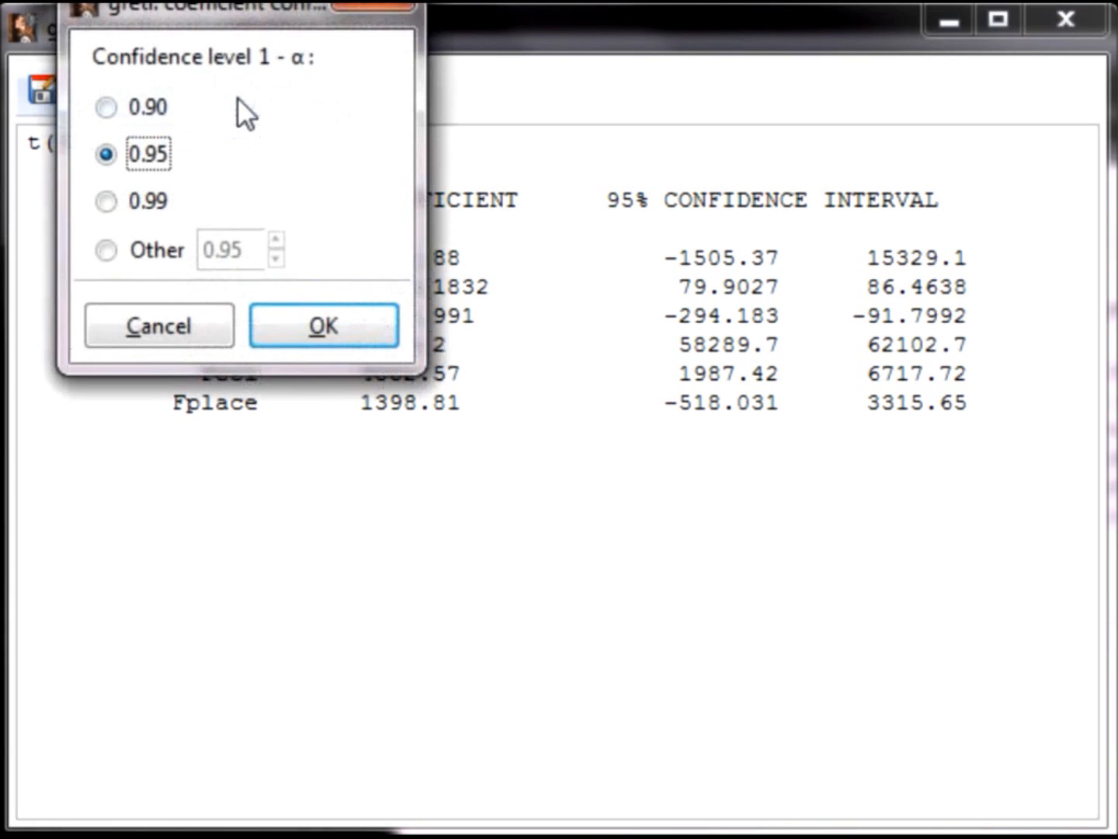
drag(231, 11, 317, 105)
click(193, 202)
click(424, 419)
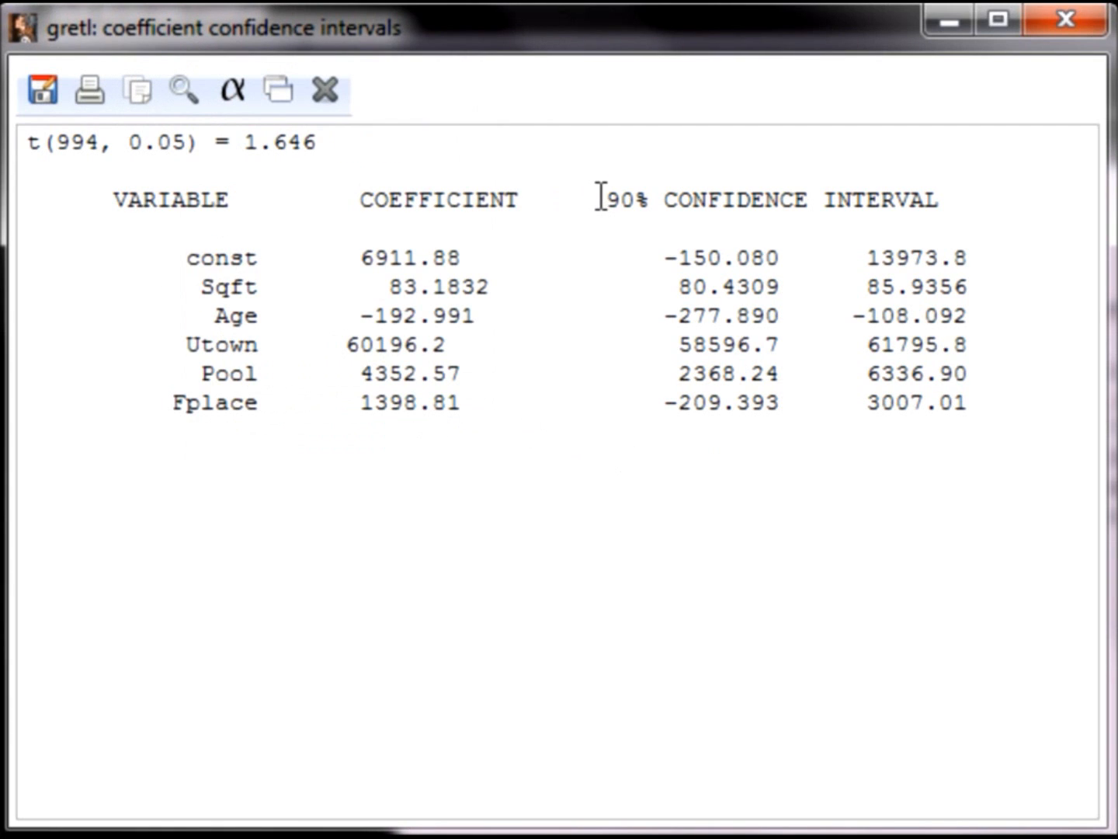
drag(600, 196, 952, 212)
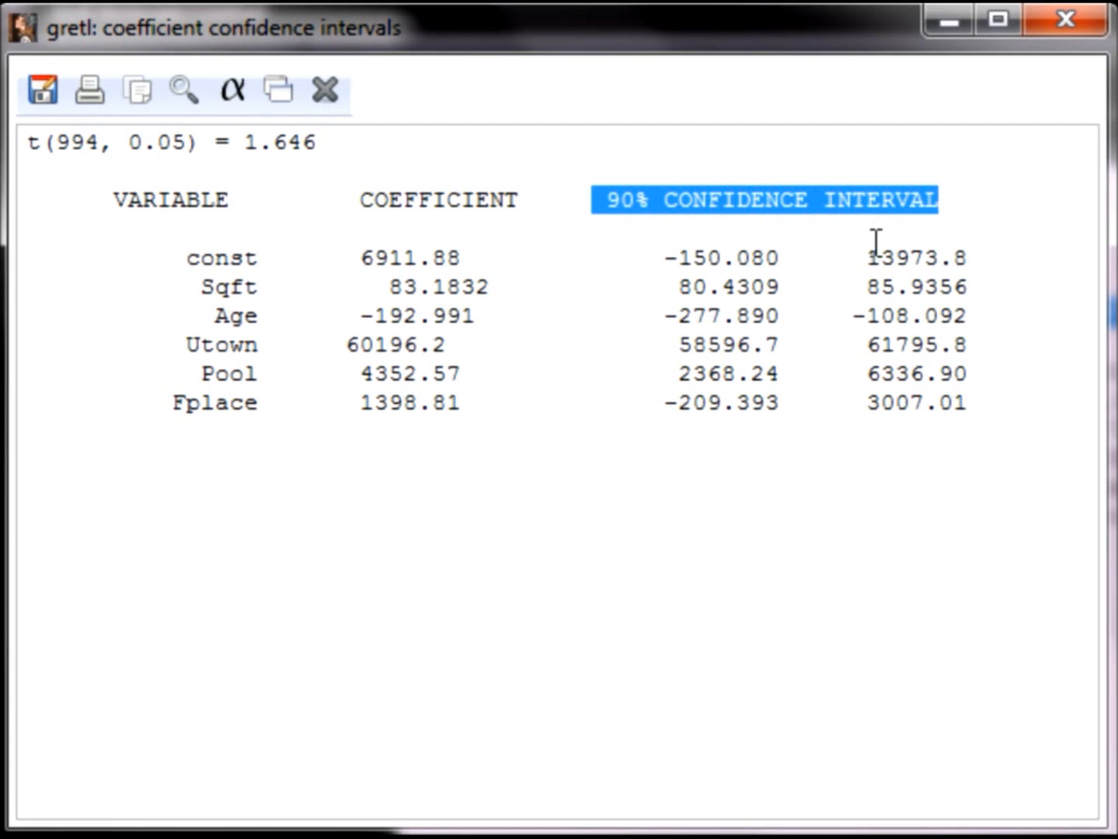
click(619, 535)
Check the lower and upper bounds of the 90% confidence interval for Sqft
drag(675, 286, 799, 283)
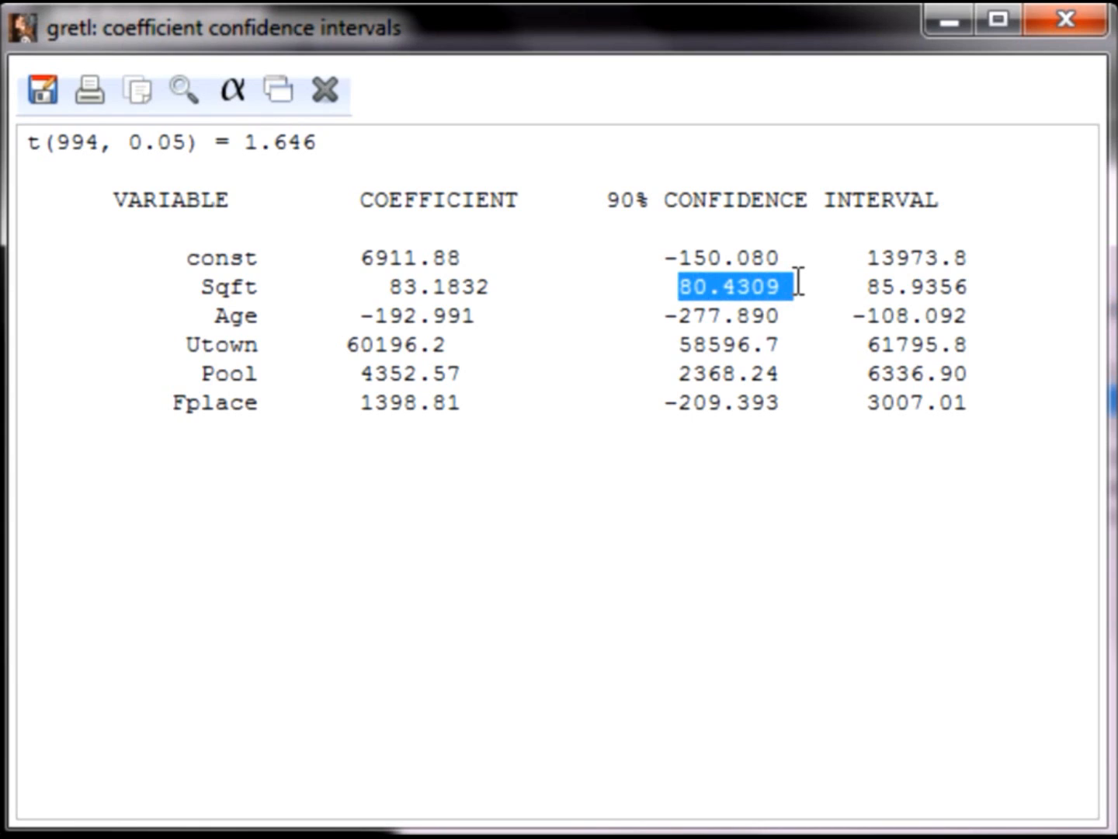
drag(858, 287, 981, 285)
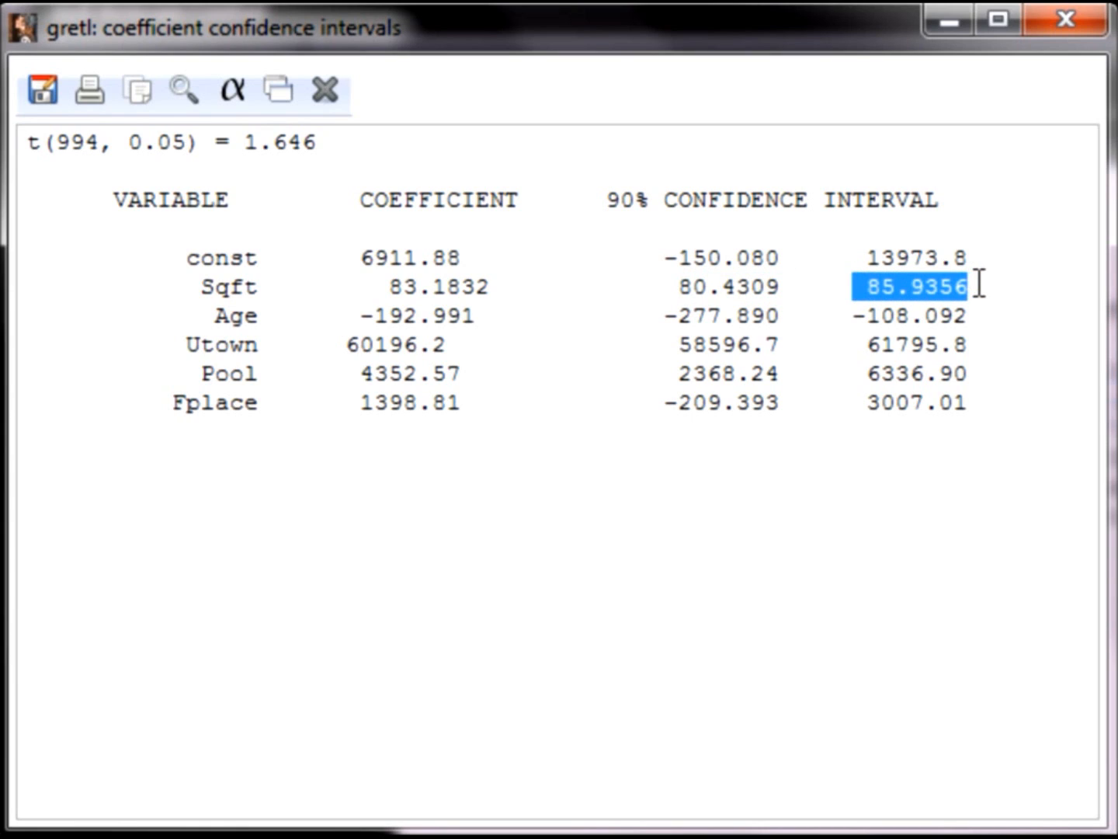
click(896, 555)
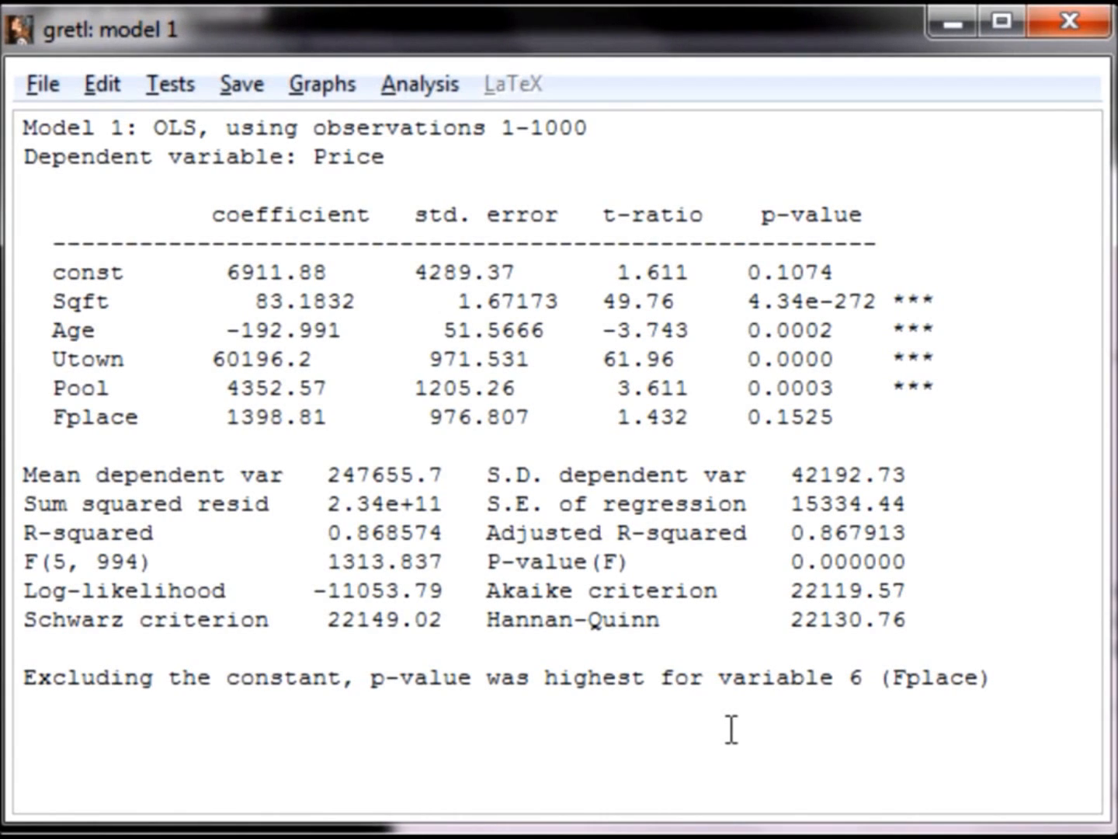
Start a linear restrictions test on the OLS model and enter the restriction b[Sqft]=0
click(170, 84)
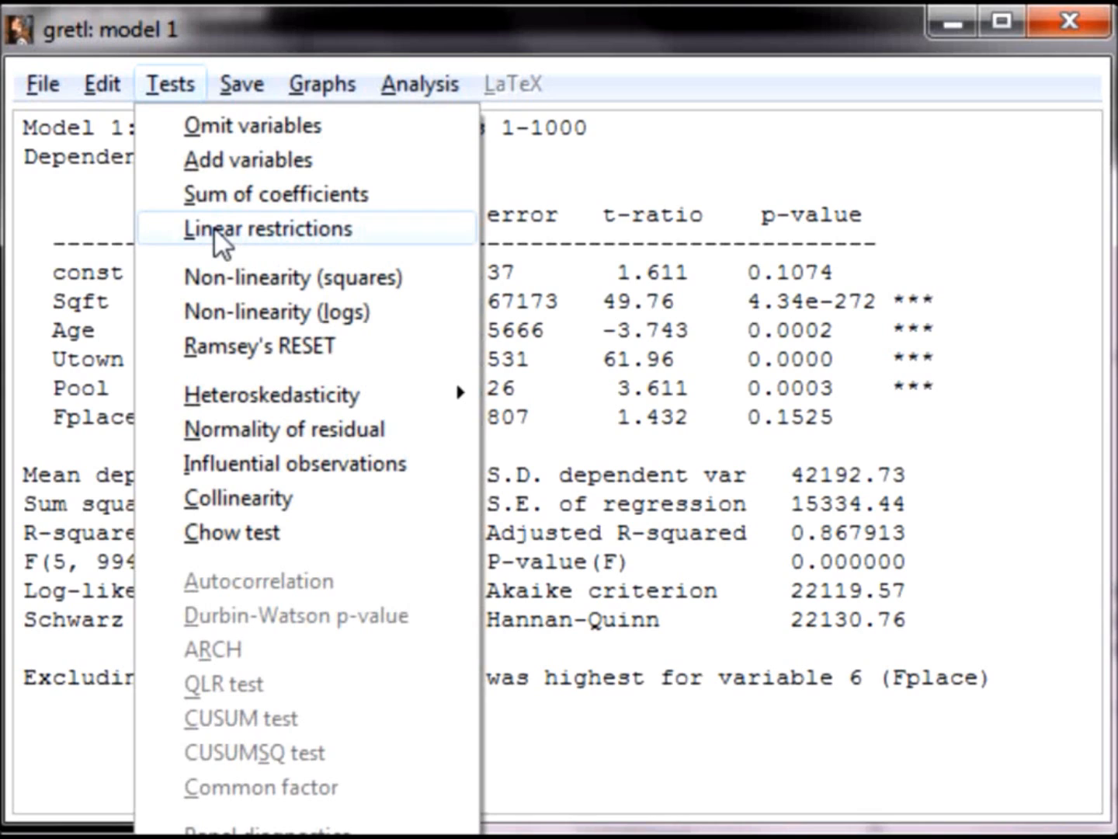
click(212, 227)
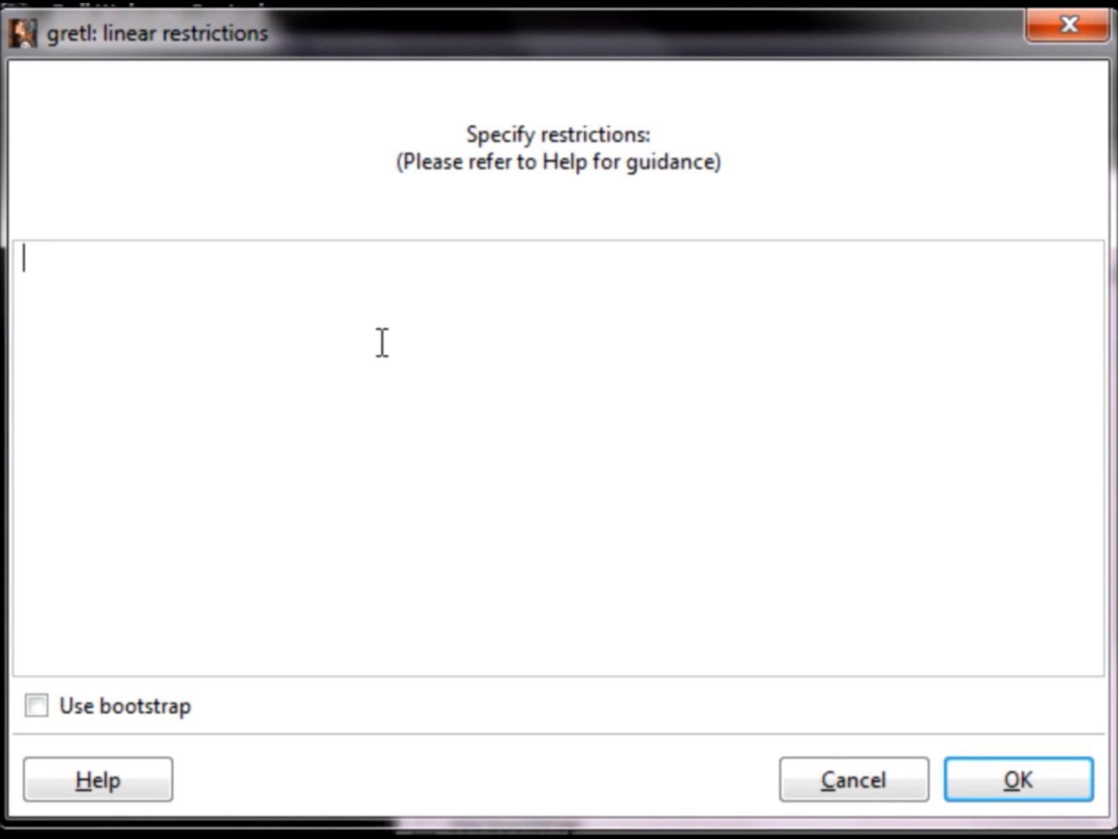
text(b[Sq)
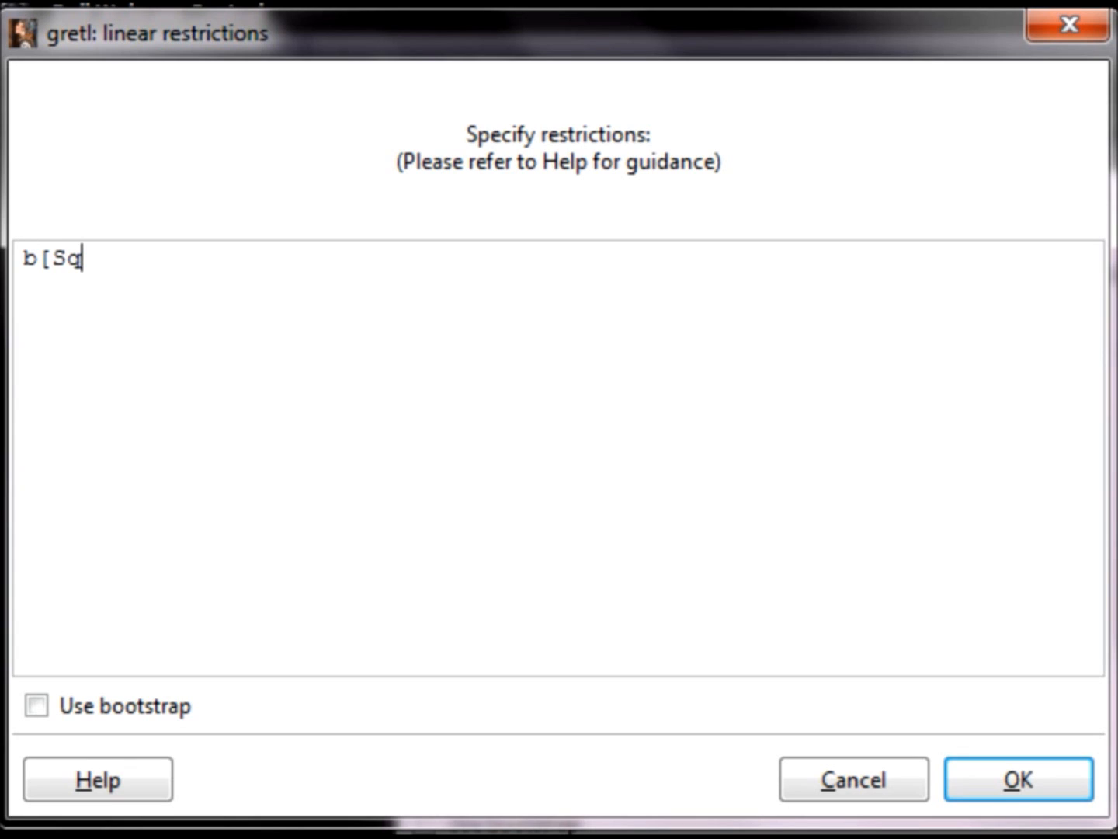
text(ft]=0)
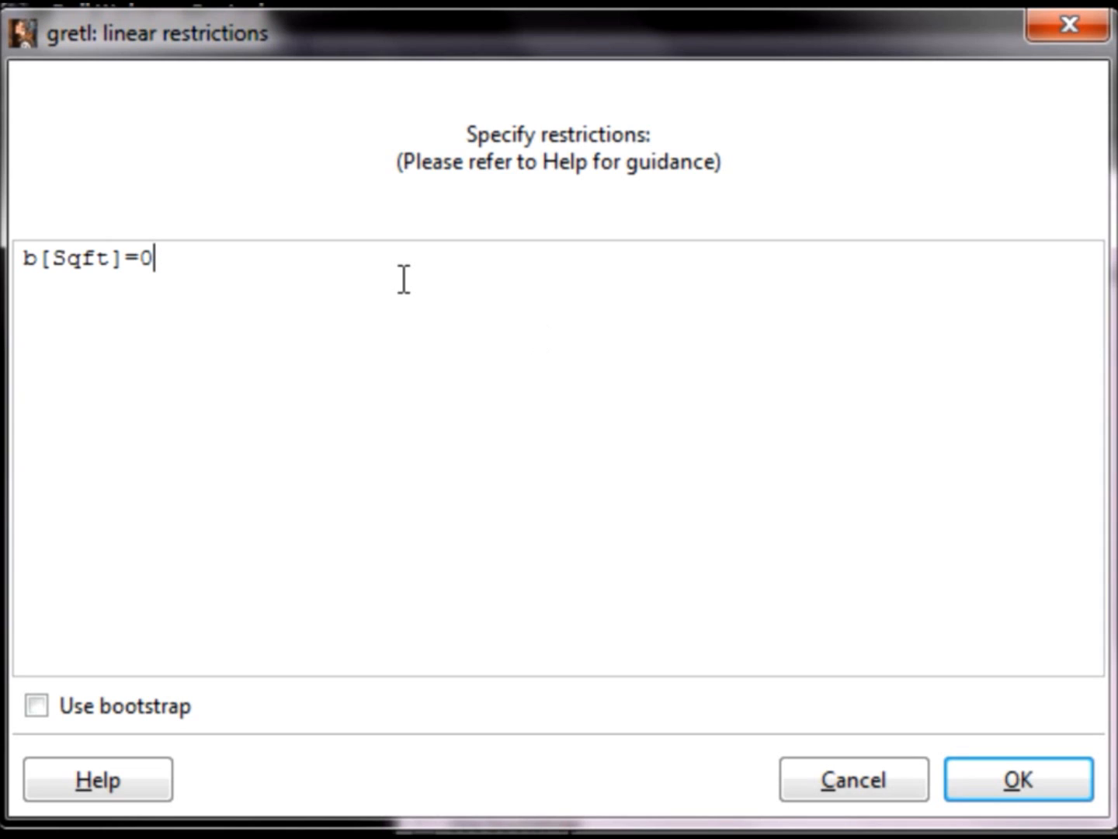
Copy the b[Sqft]=0 restriction onto four more lines below the first one
drag(283, 267, 25, 233)
key(ctrl+c)
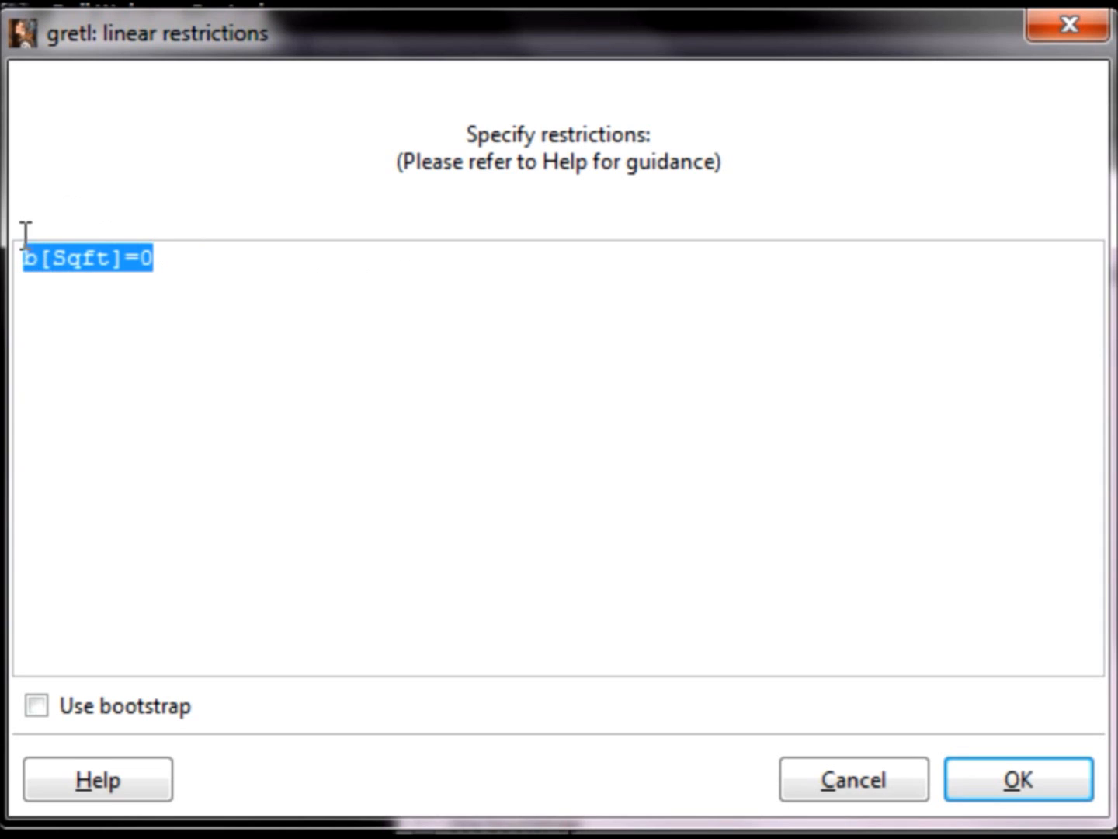
click(33, 303)
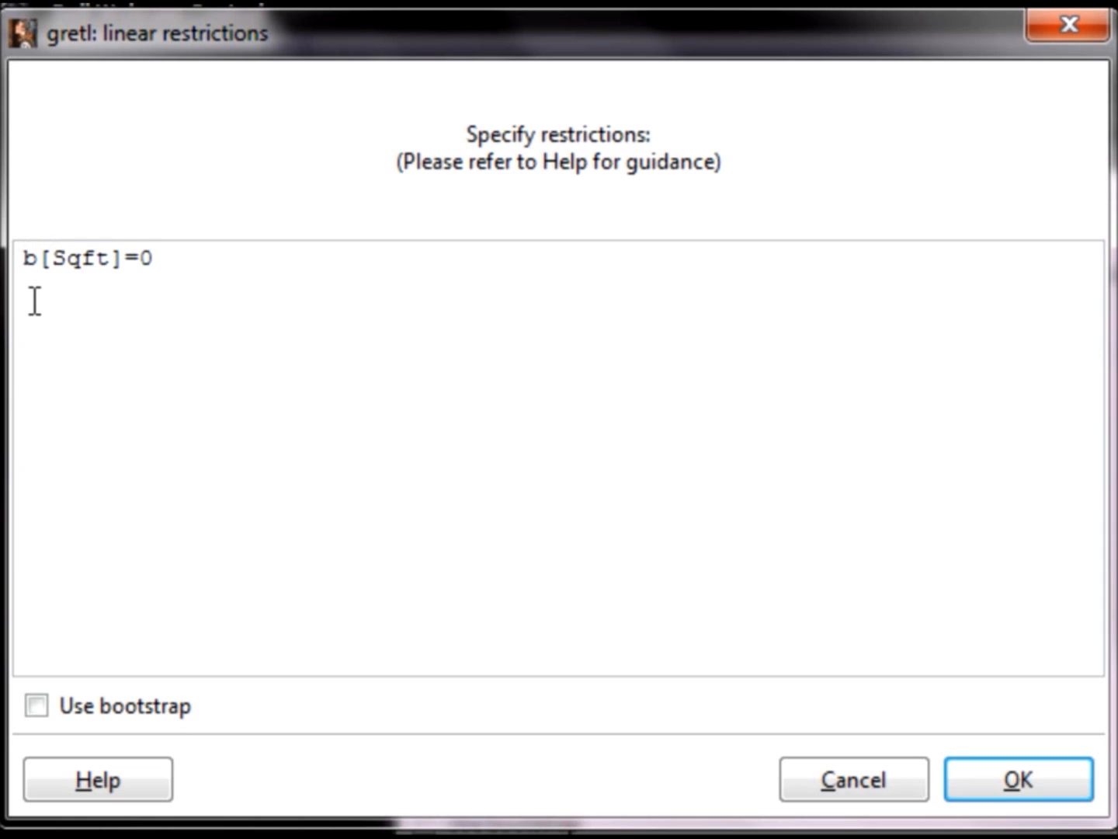
key(Return)
key(ctrl+v)
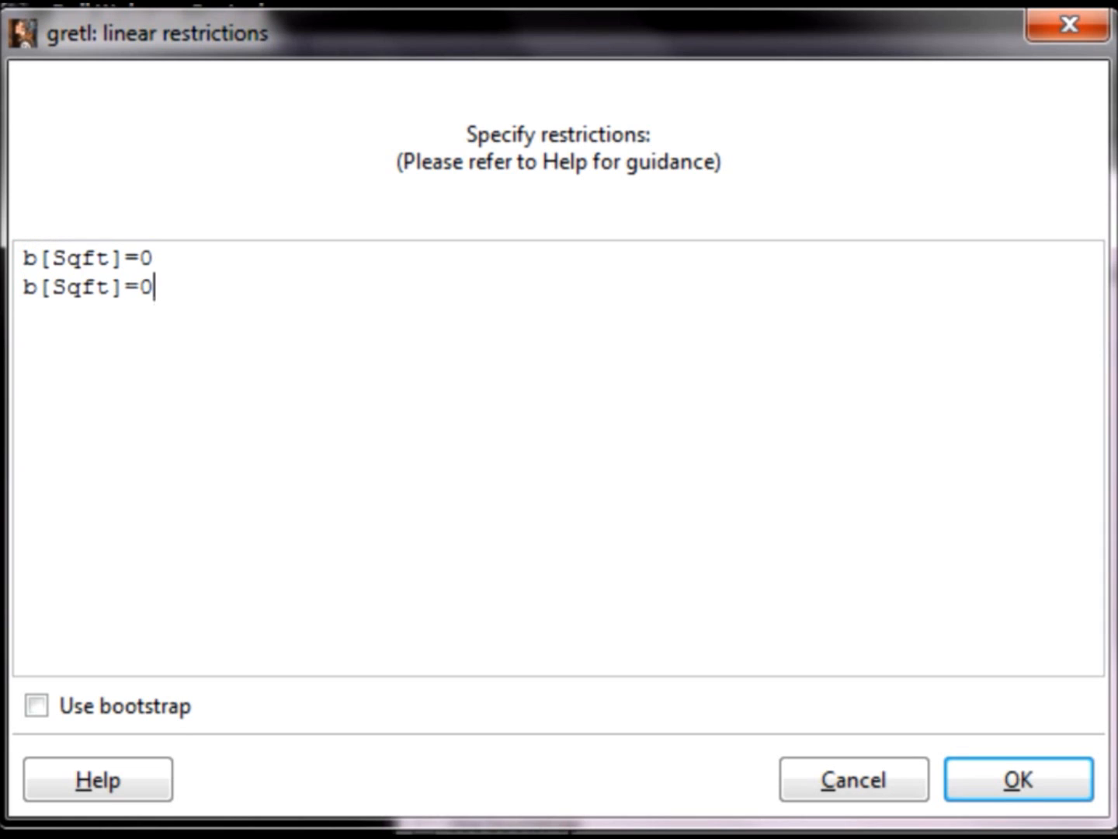
key(Return)
key(ctrl+v)
key(Return)
key(ctrl+v)
key(Return)
key(ctrl+v)
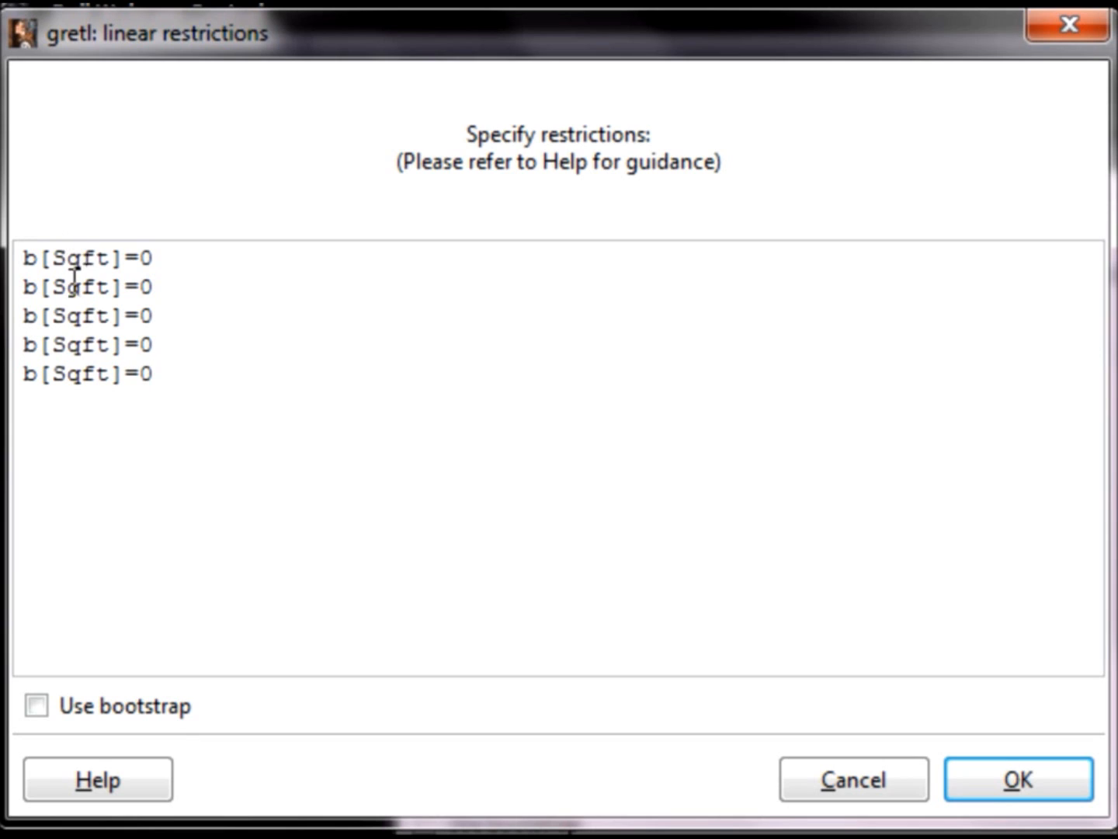
Replace Sqft with Age in the second restriction and with Utown in the third
mouse_move(67, 287)
mouse_down()
mouse_move(110, 287)
mouse_move(60, 299)
mouse_up()
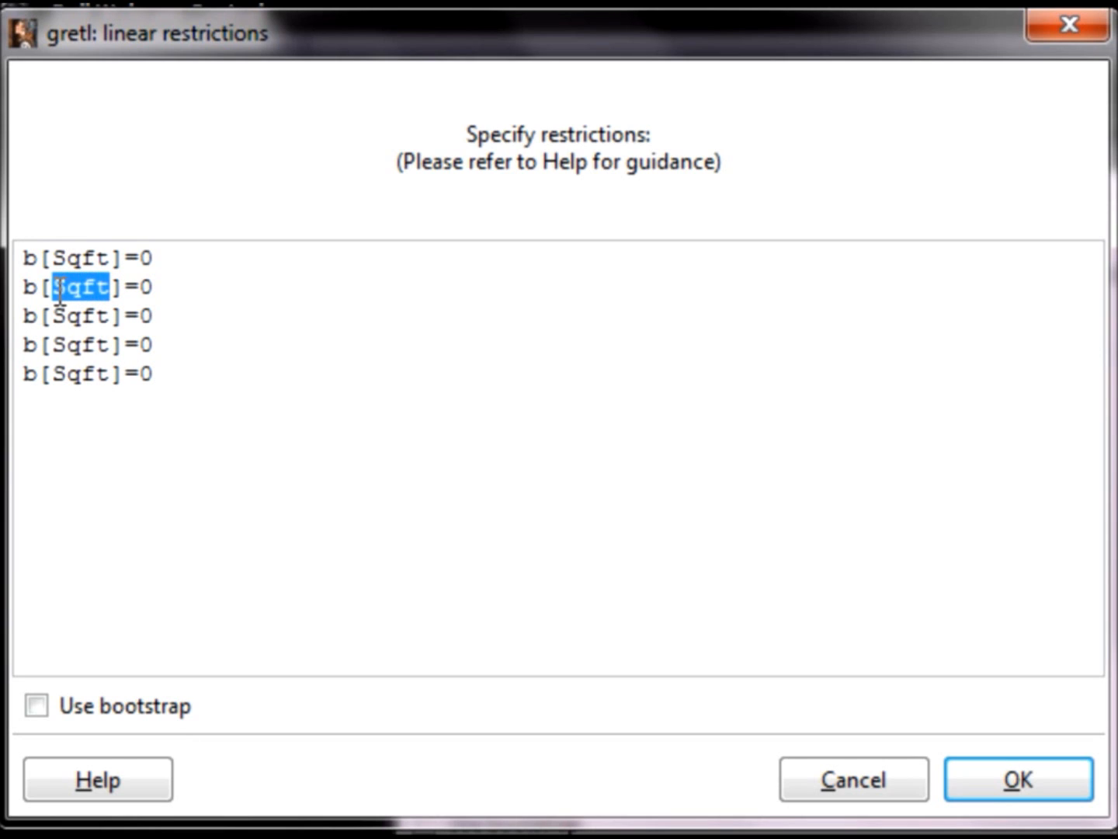
text(Age)
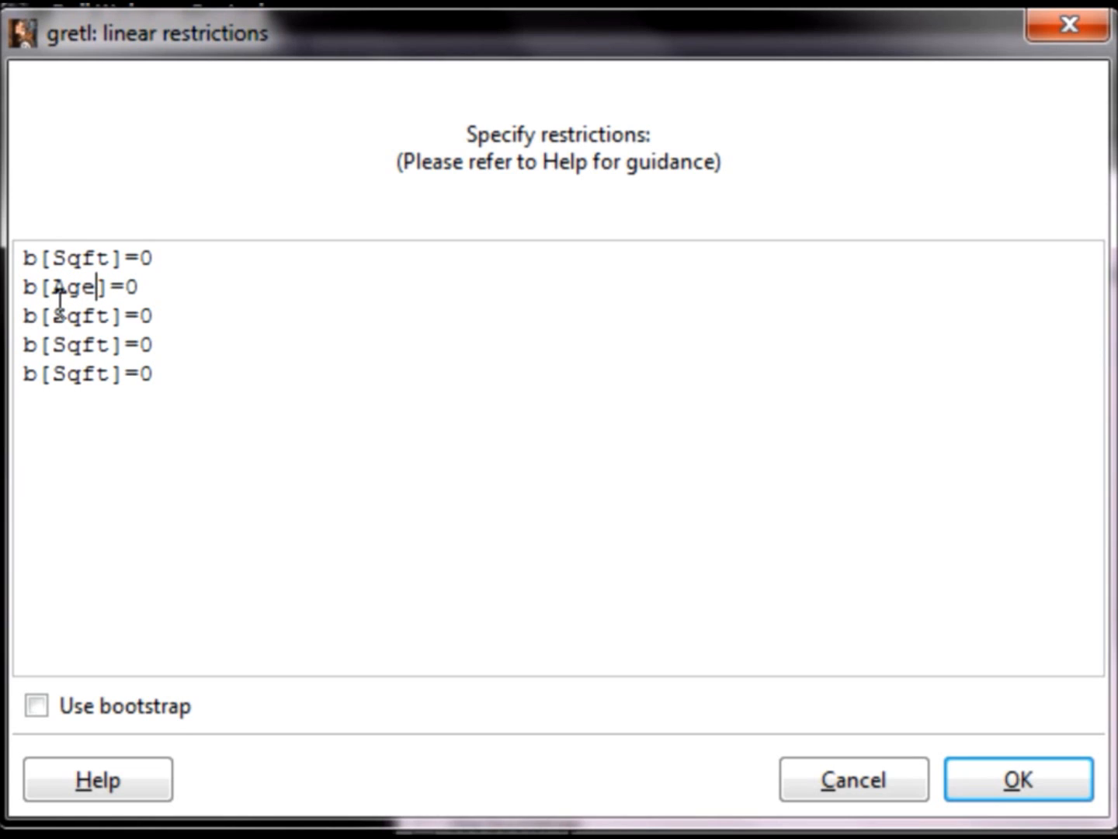
double_click(60, 311)
key(BackSpace)
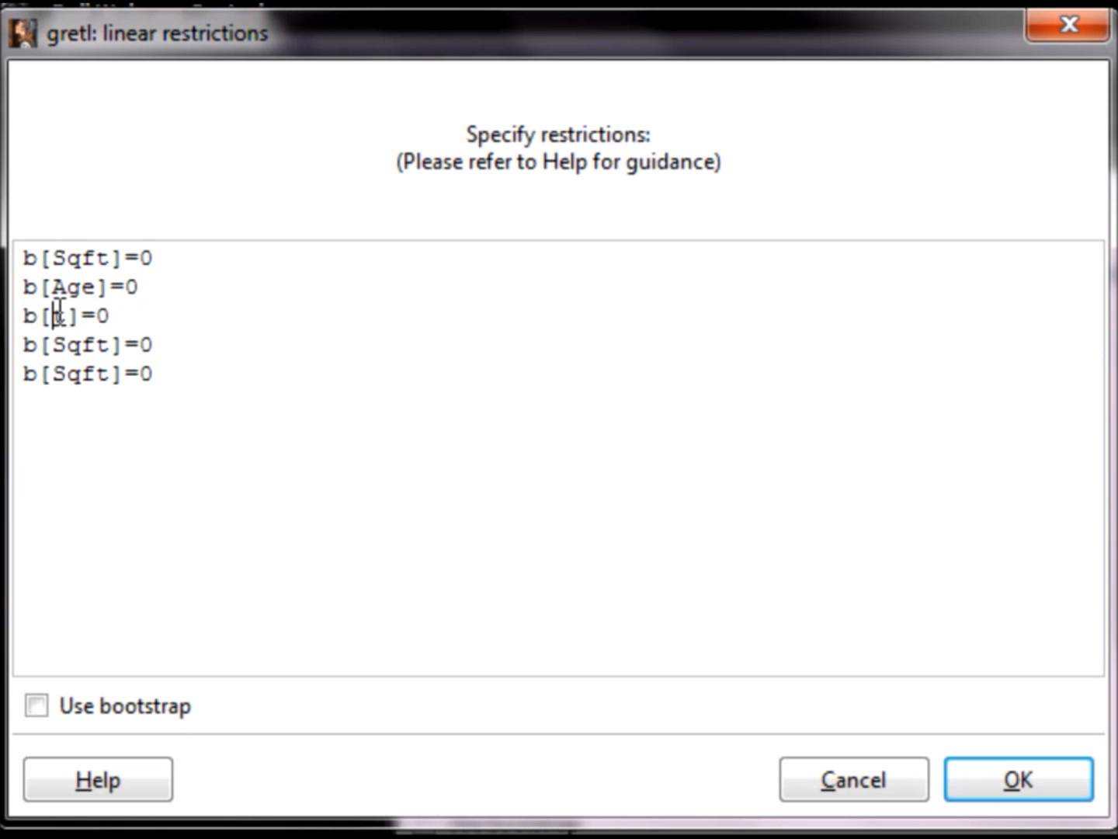
text(Ut)
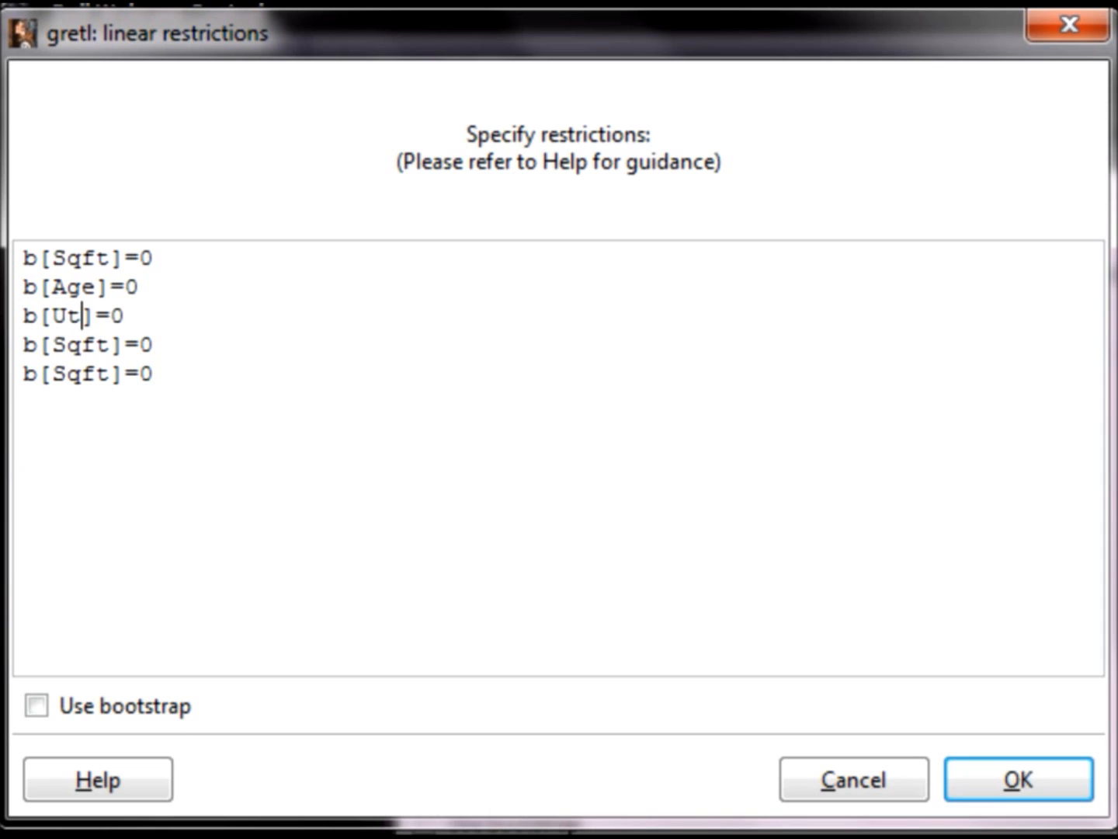
text(own)
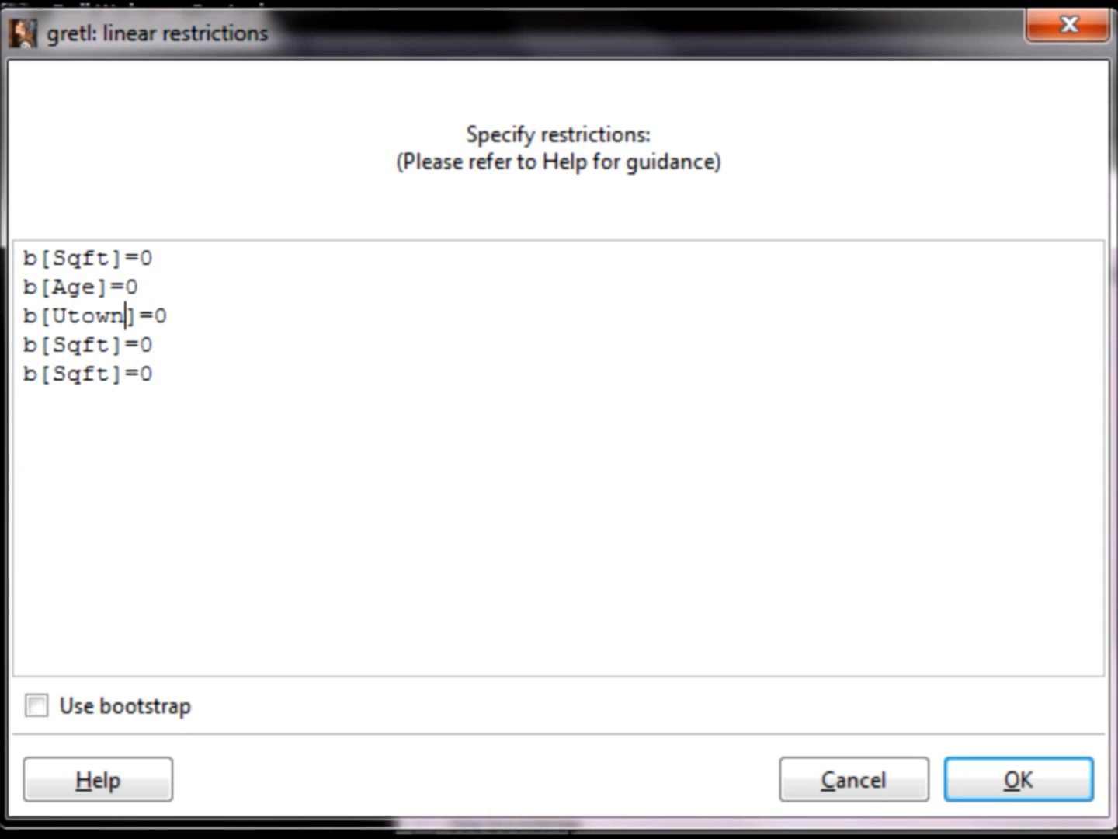
Replace Sqft with Pool in the fourth restriction and Fplace in the fifth, and run the joint test
click(52, 345)
key(Delete)
key(Delete)
key(Delete)
key(Delete)
text(Pool)
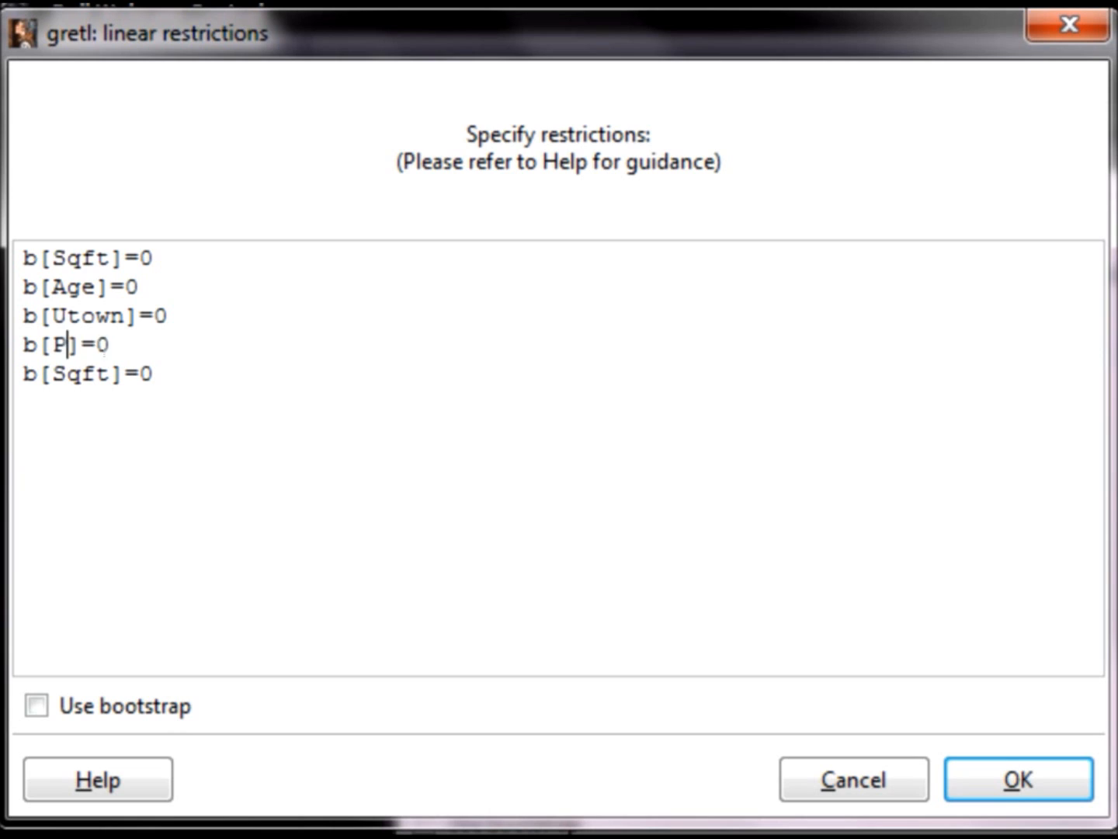
click(53, 375)
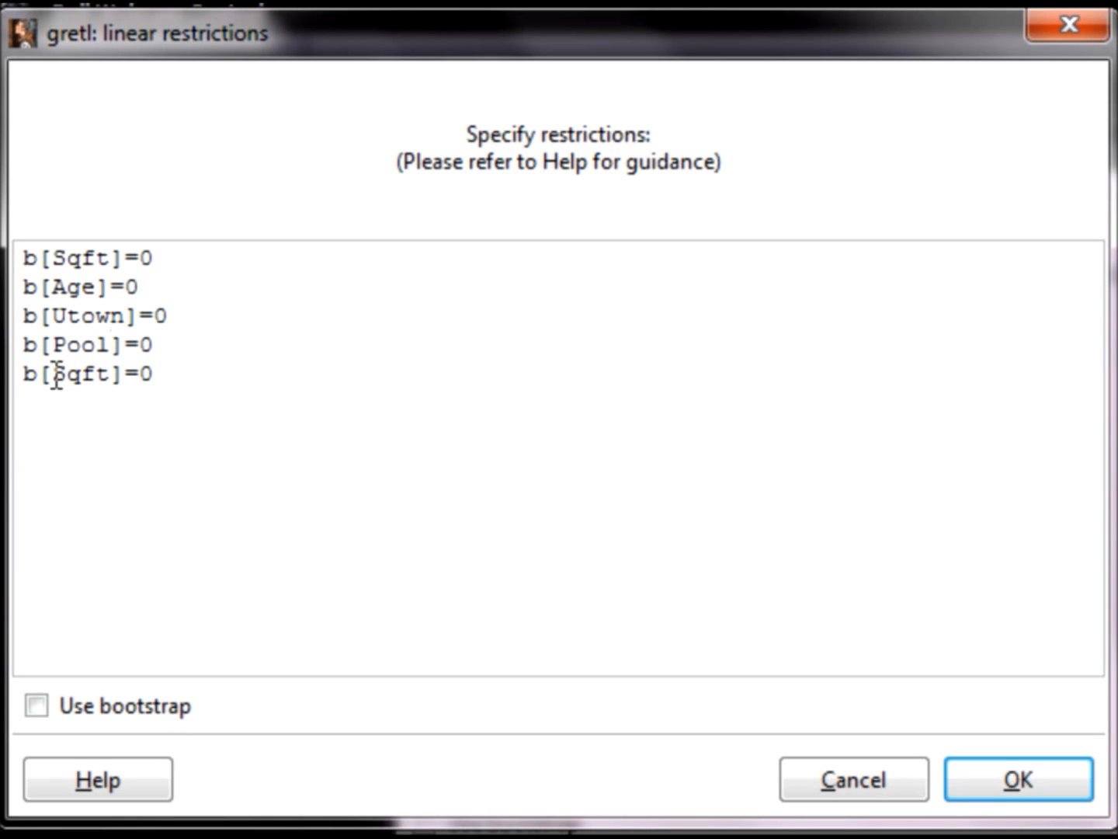
key(Delete)
key(Delete)
key(Delete)
key(Delete)
text(Fplace)
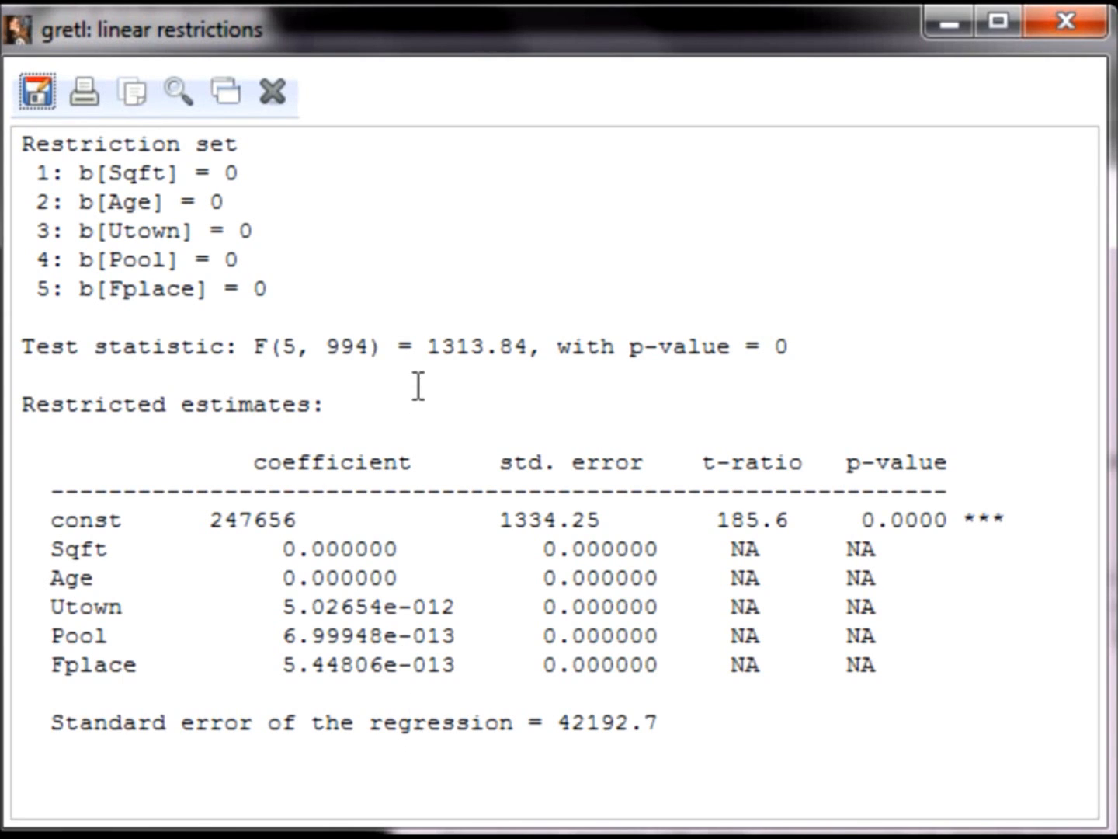
Check the F statistic and its p-value in the linear restrictions output
drag(429, 347, 527, 347)
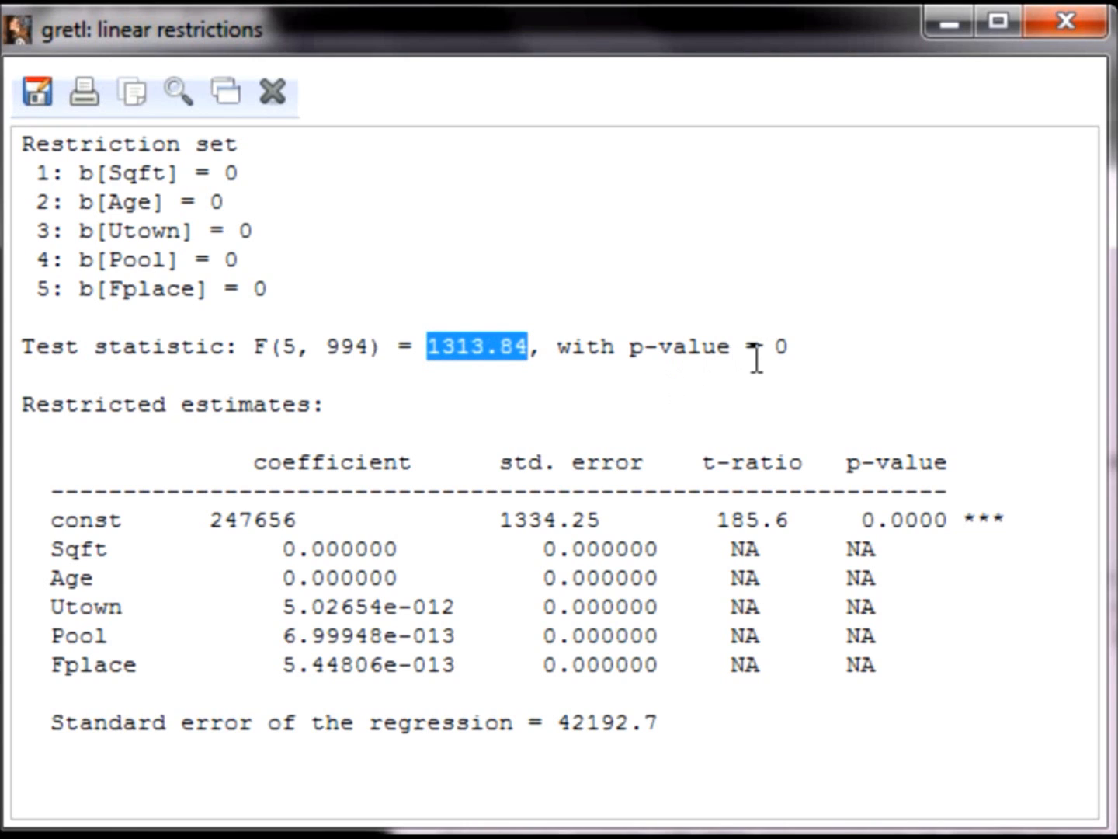
drag(772, 350, 809, 353)
click(880, 362)
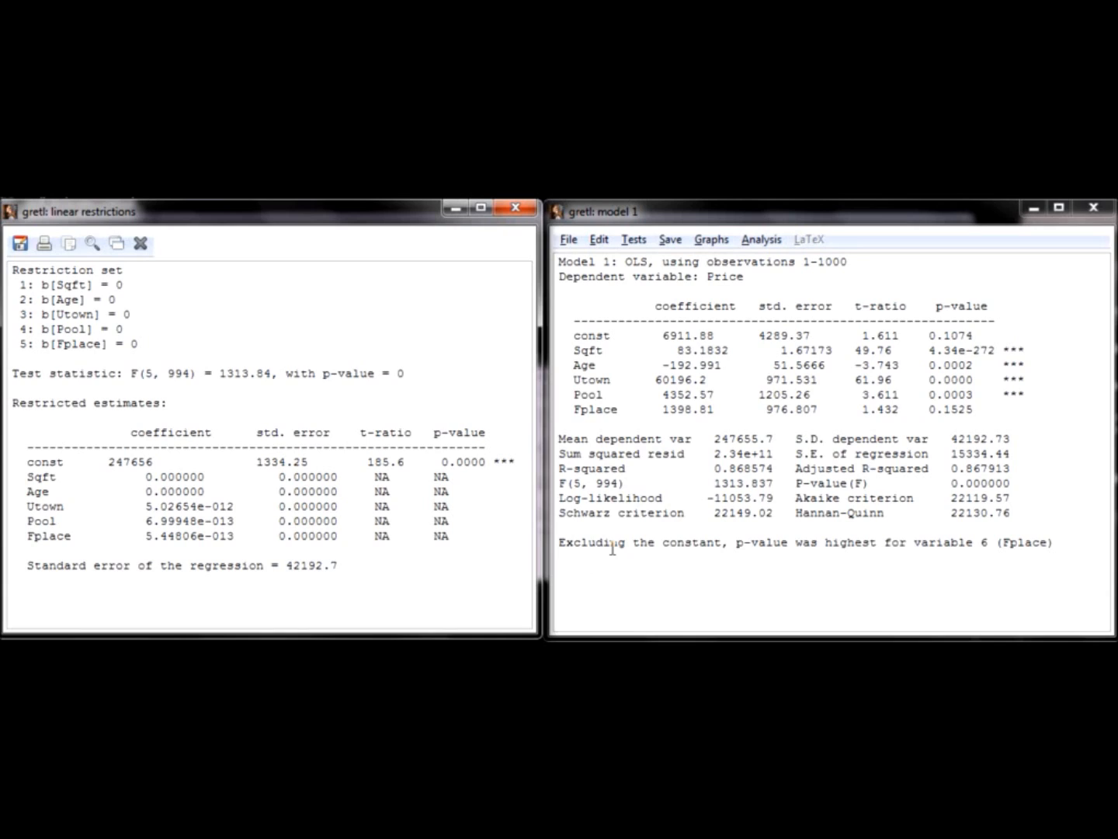
Compare the restriction test's F statistic with the F(5, 994) value in the model 1 output
drag(220, 373, 269, 371)
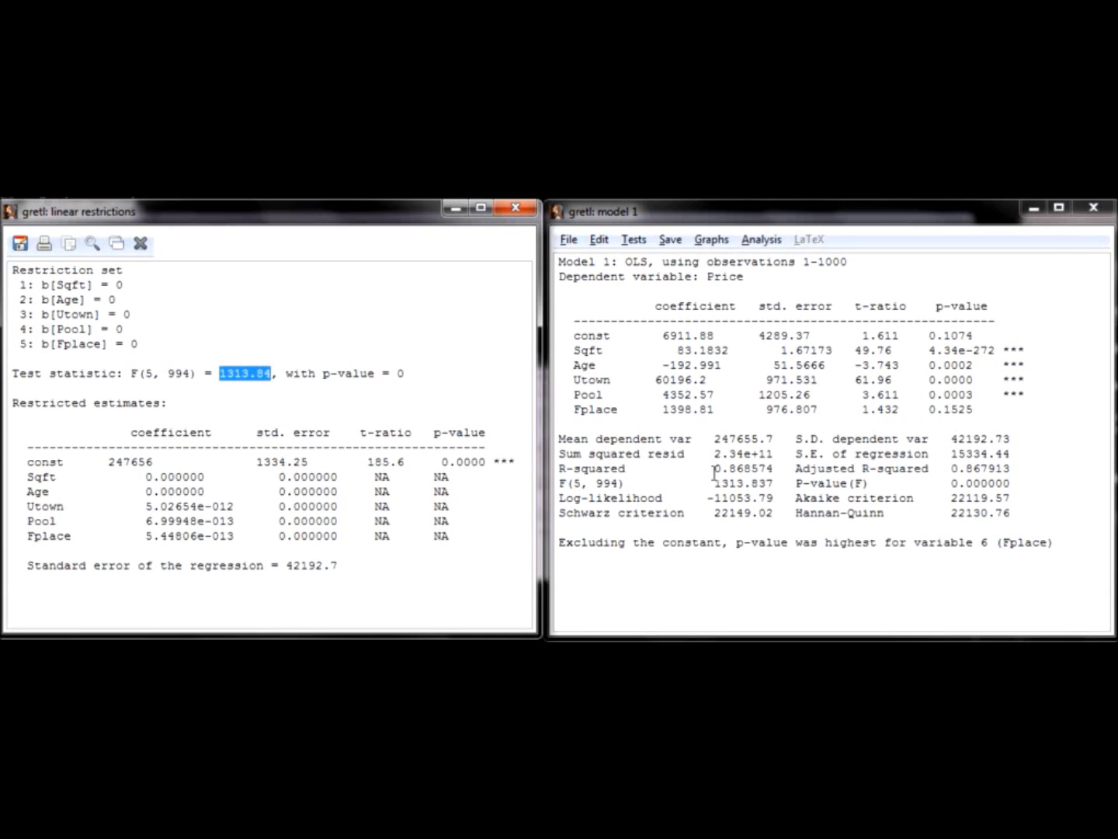
drag(713, 484, 777, 483)
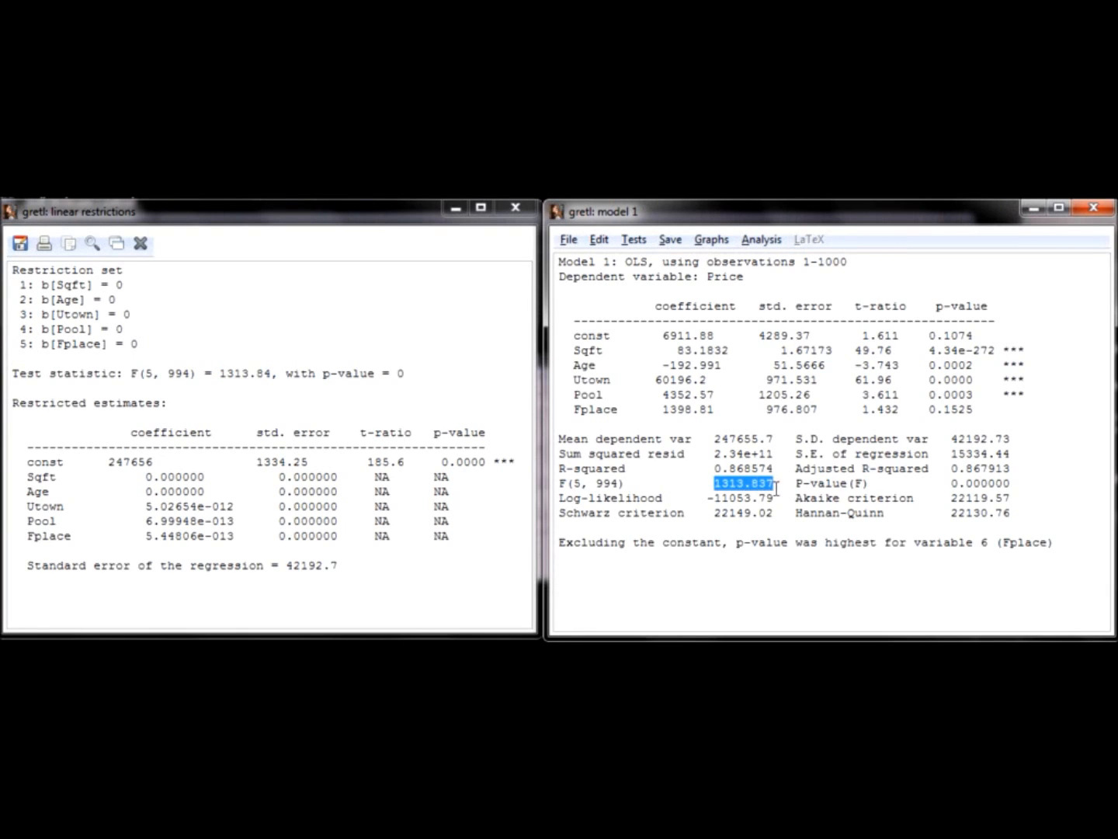
click(747, 575)
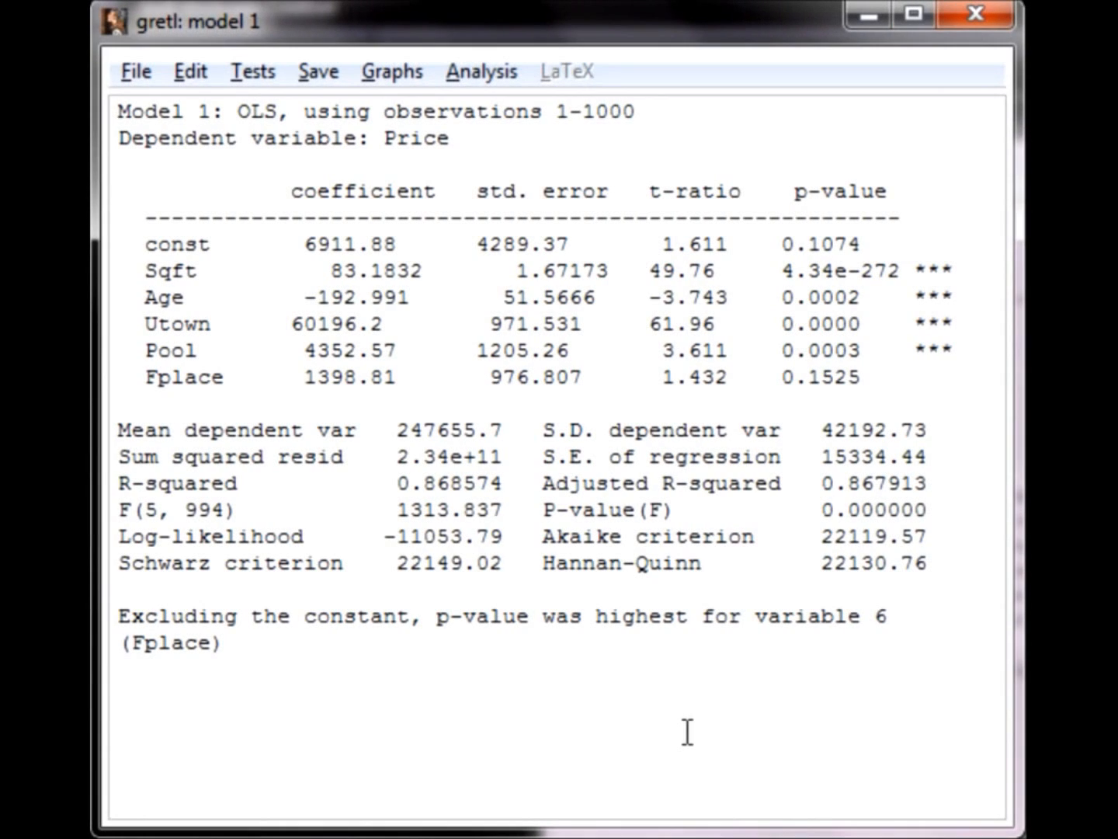
Save the residuals of model 1 as a new variable, keeping the suggested name and description
click(313, 71)
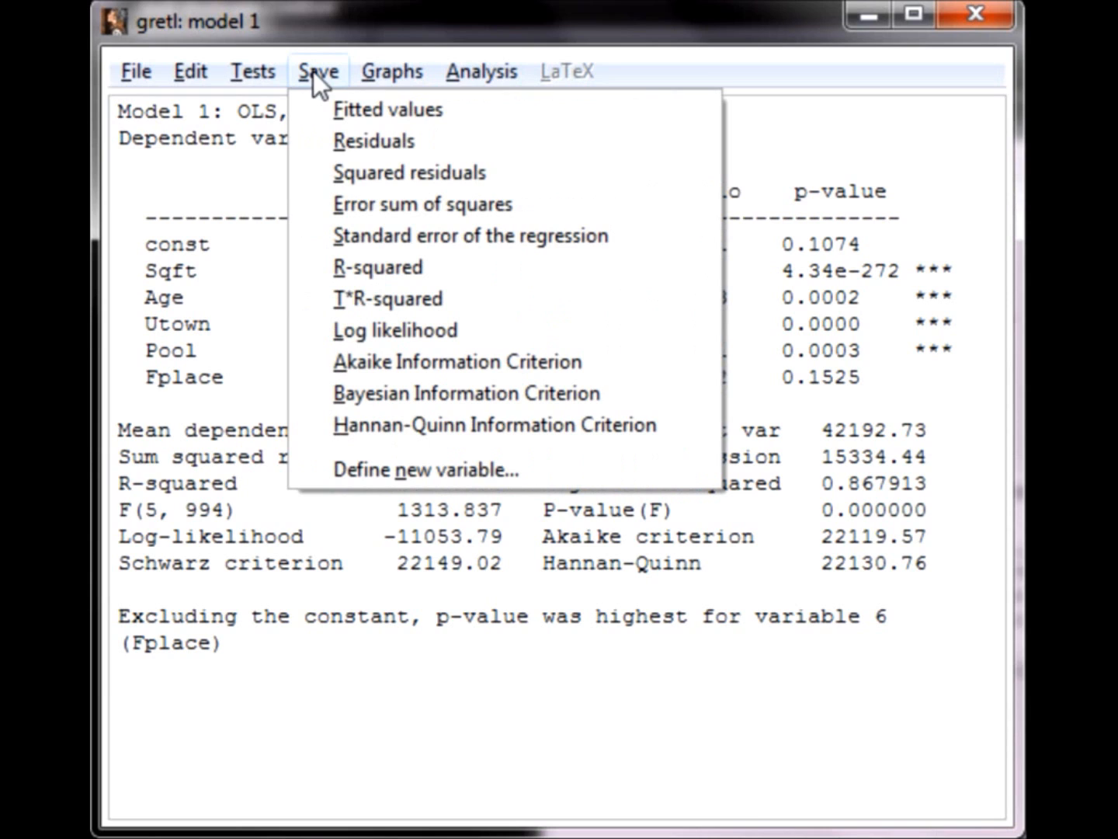
click(341, 141)
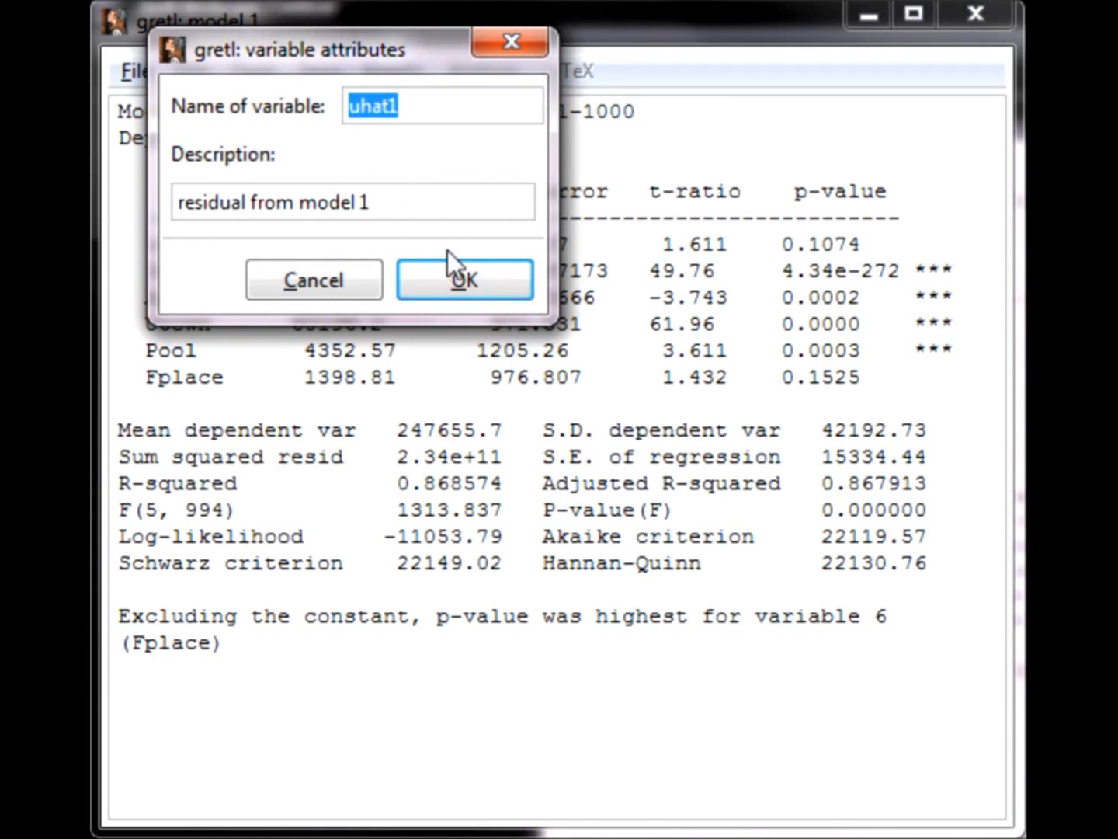
click(453, 277)
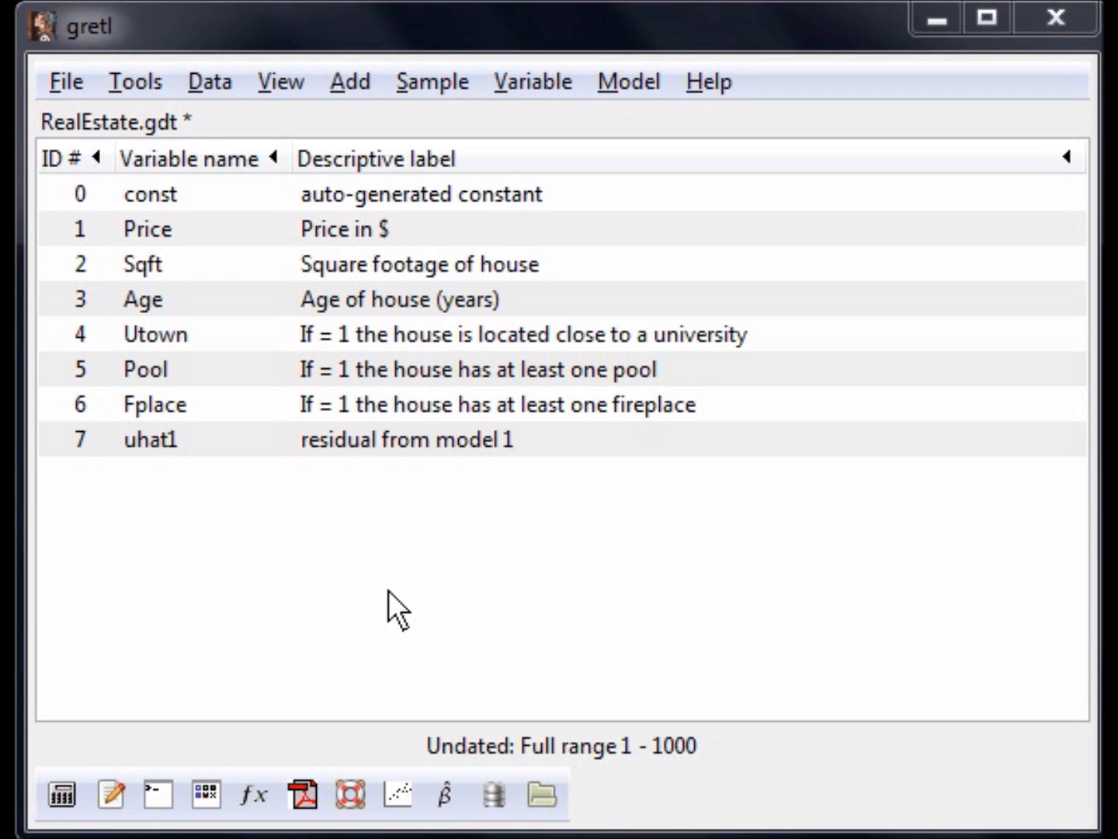
Display the descriptive statistics of the residual variable uhat1 and check its mean
click(381, 444)
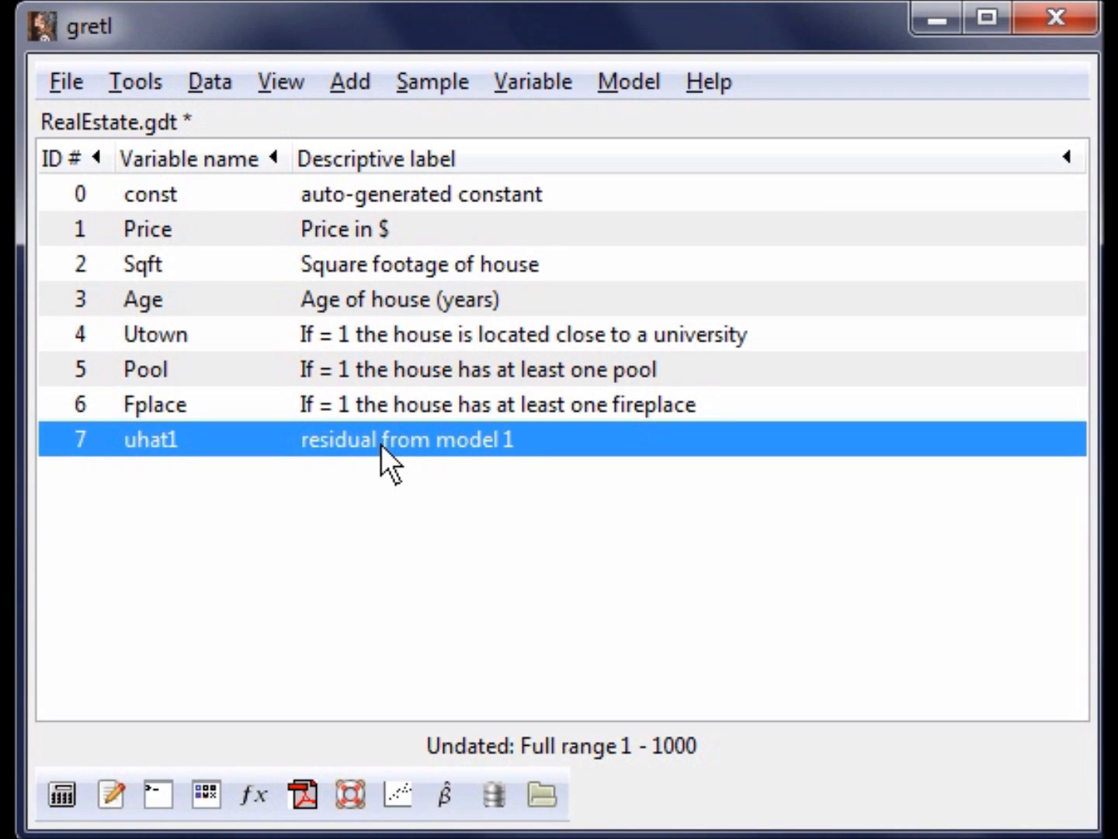
right_click(381, 444)
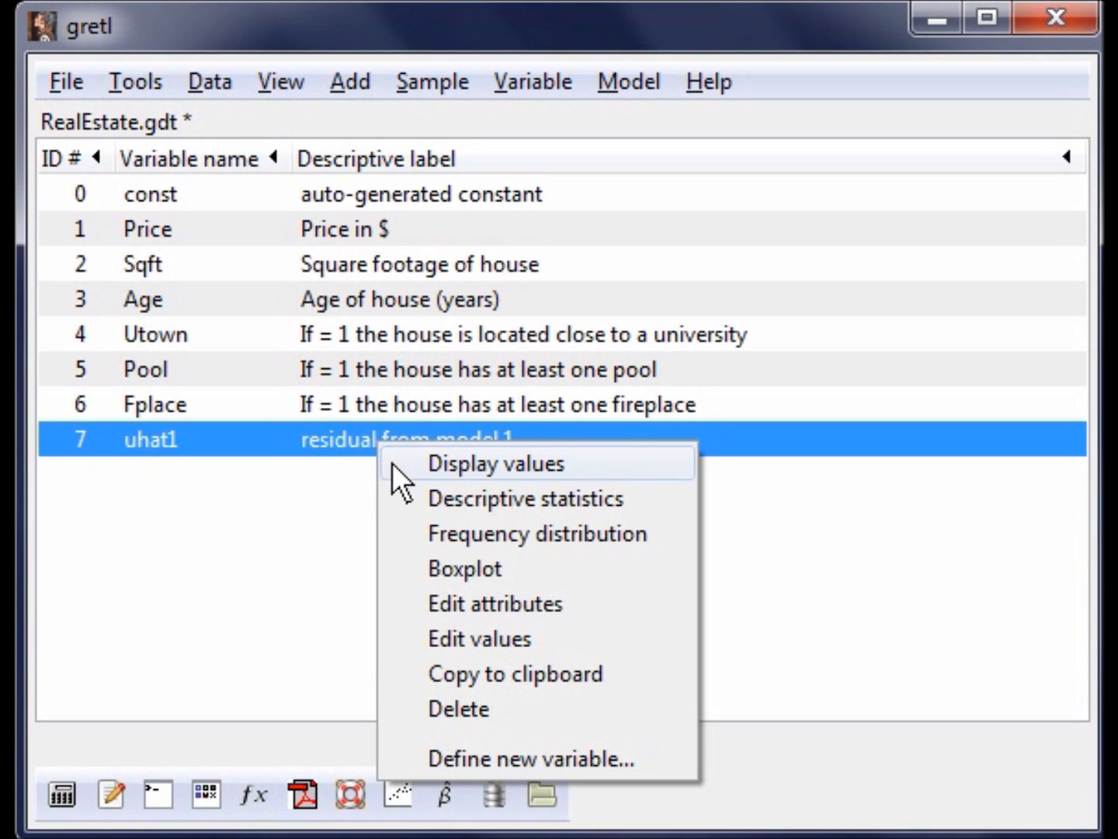
click(399, 506)
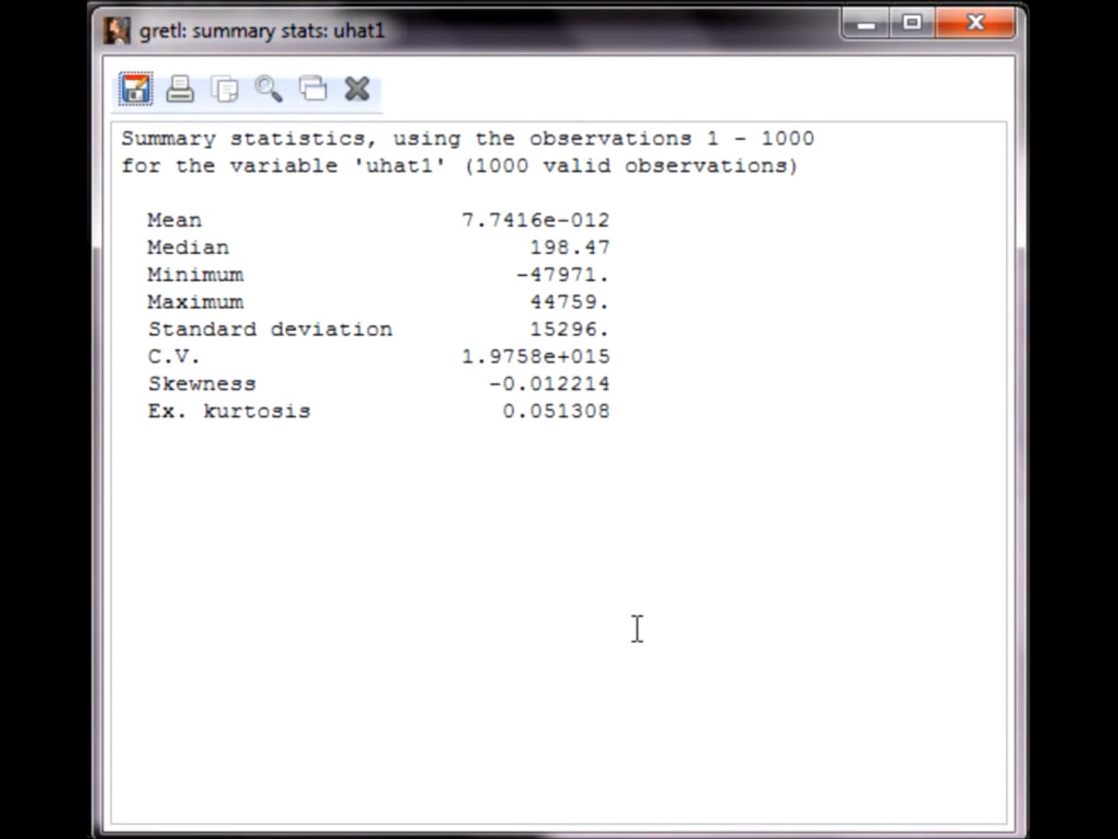
click(453, 217)
drag(453, 217, 624, 214)
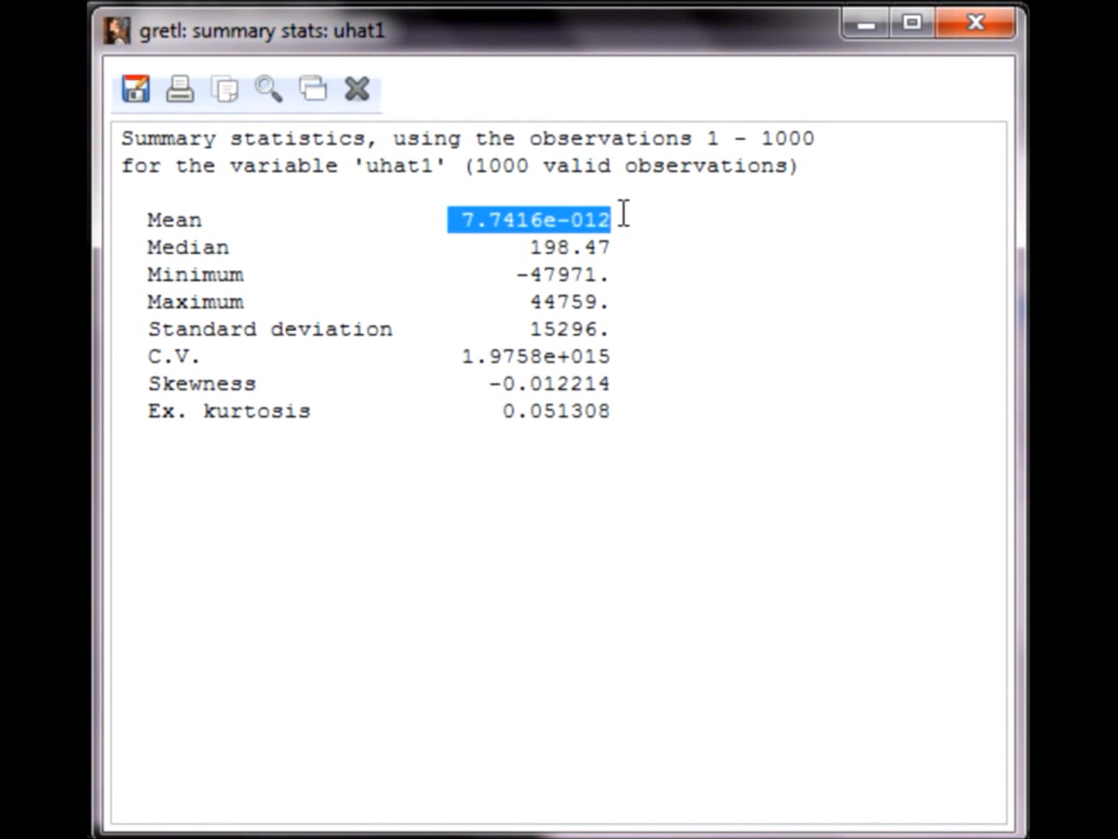
click(738, 321)
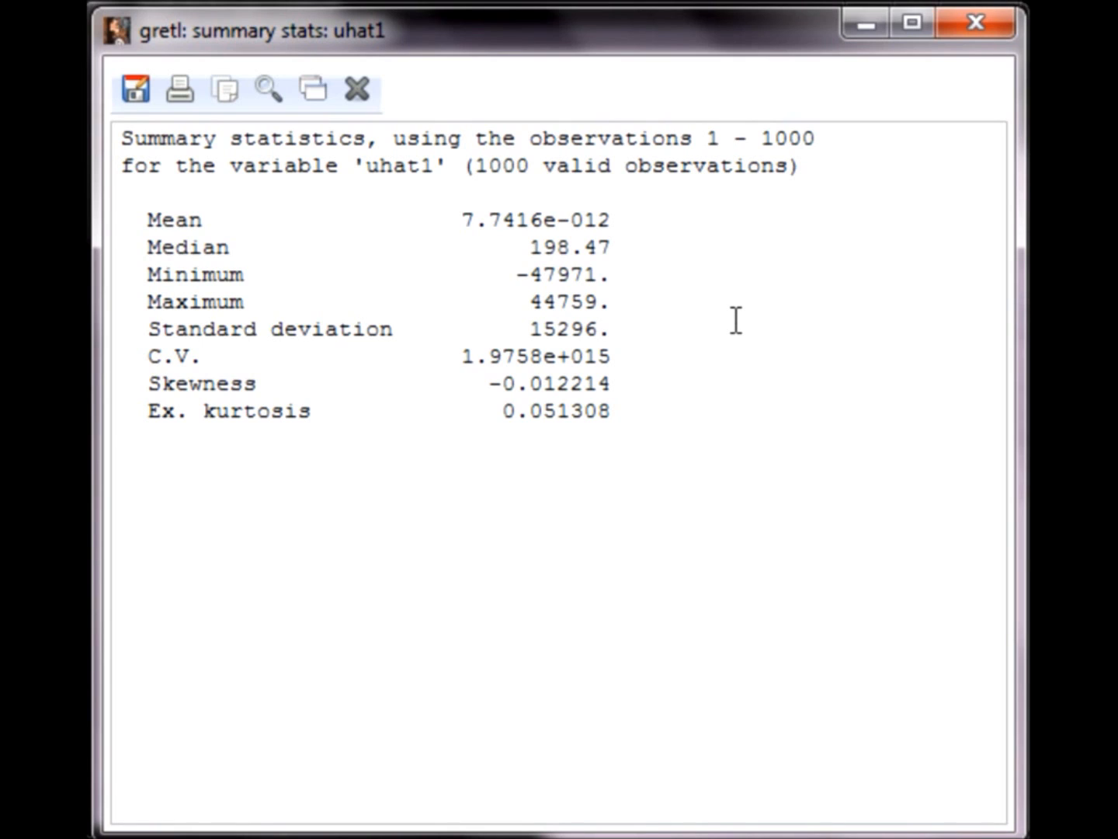